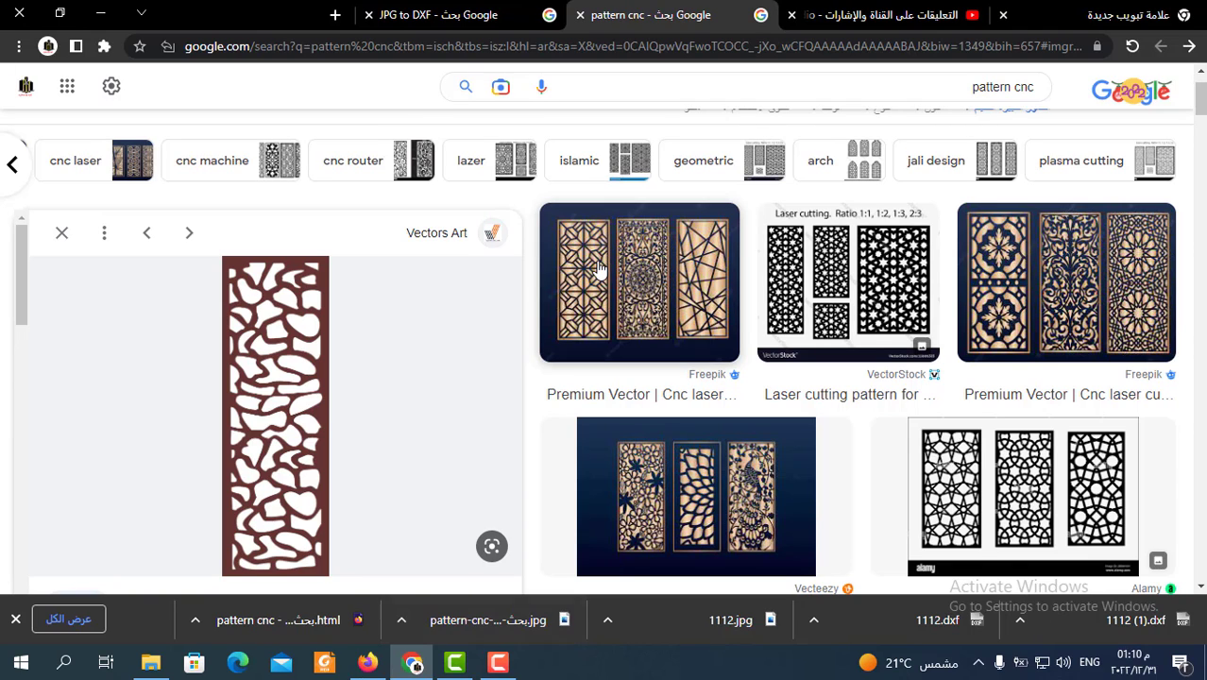
# Switch to the YouTube Studio channel comments page showing the Super Thanks comments
pyautogui.click(886, 17)
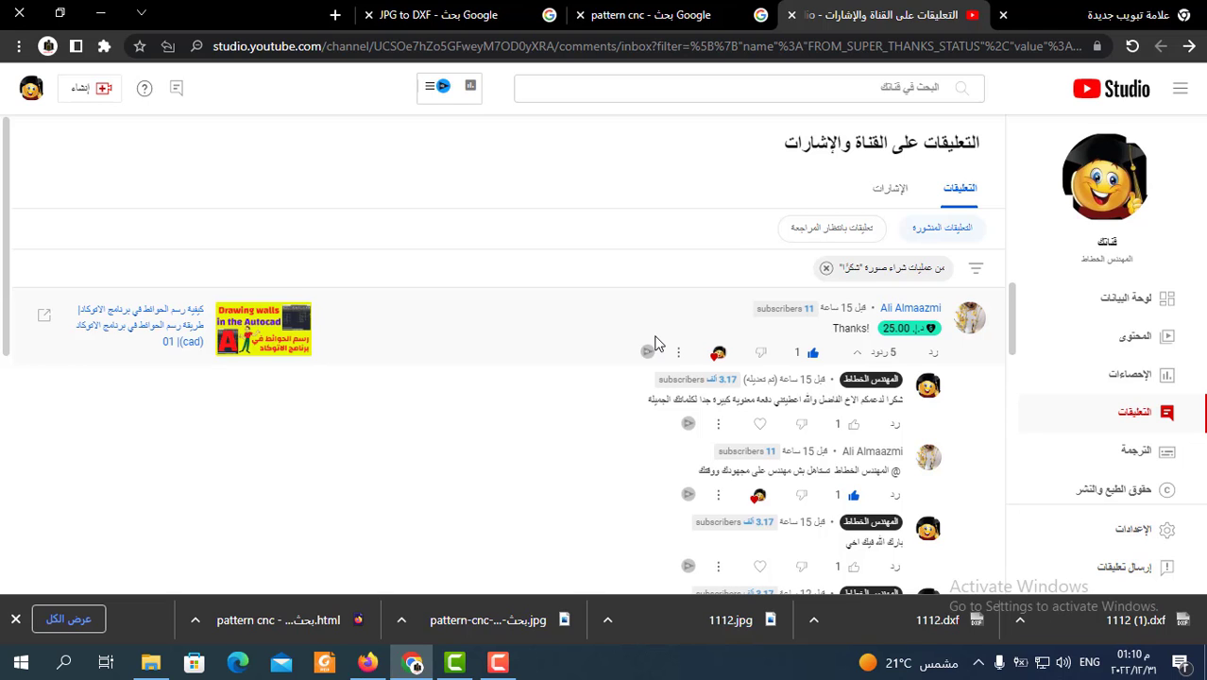
# Scroll through the channel comments, then switch to the 'JPG to DXF' Google results
pyautogui.scroll(-3, 658, 388)
pyautogui.scroll(-3, 655, 391)
pyautogui.scroll(-3, 661, 406)
pyautogui.scroll(-1, 668, 425)
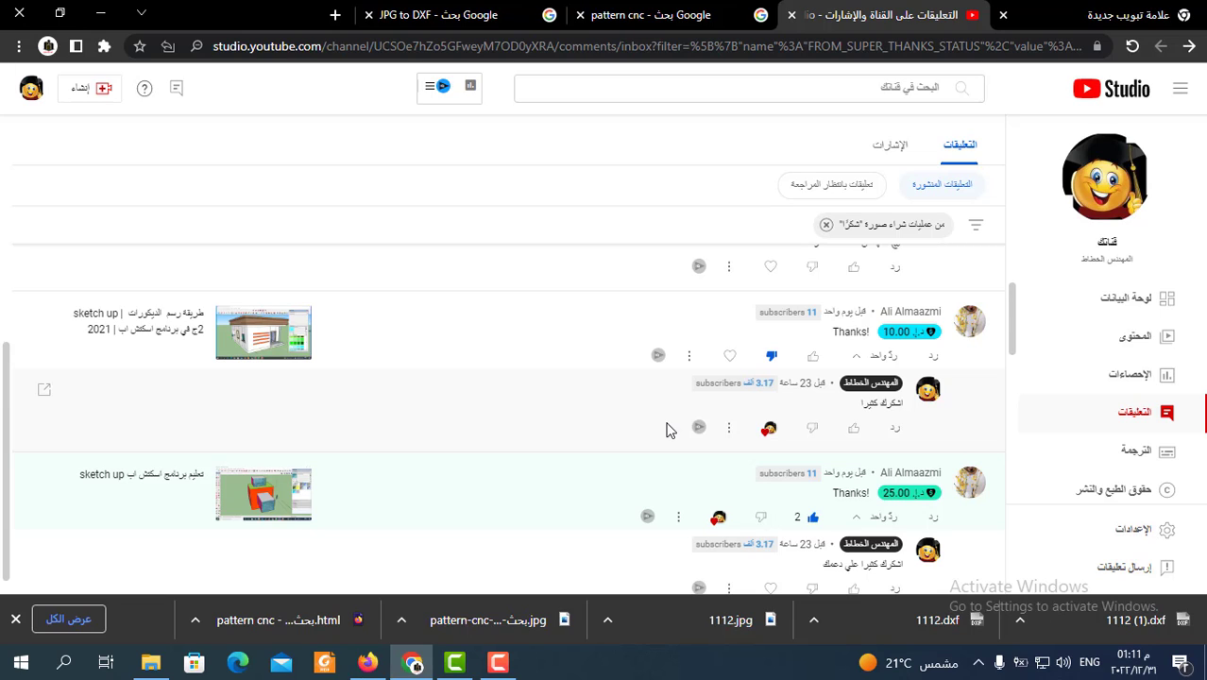
pyautogui.scroll(3, 674, 385)
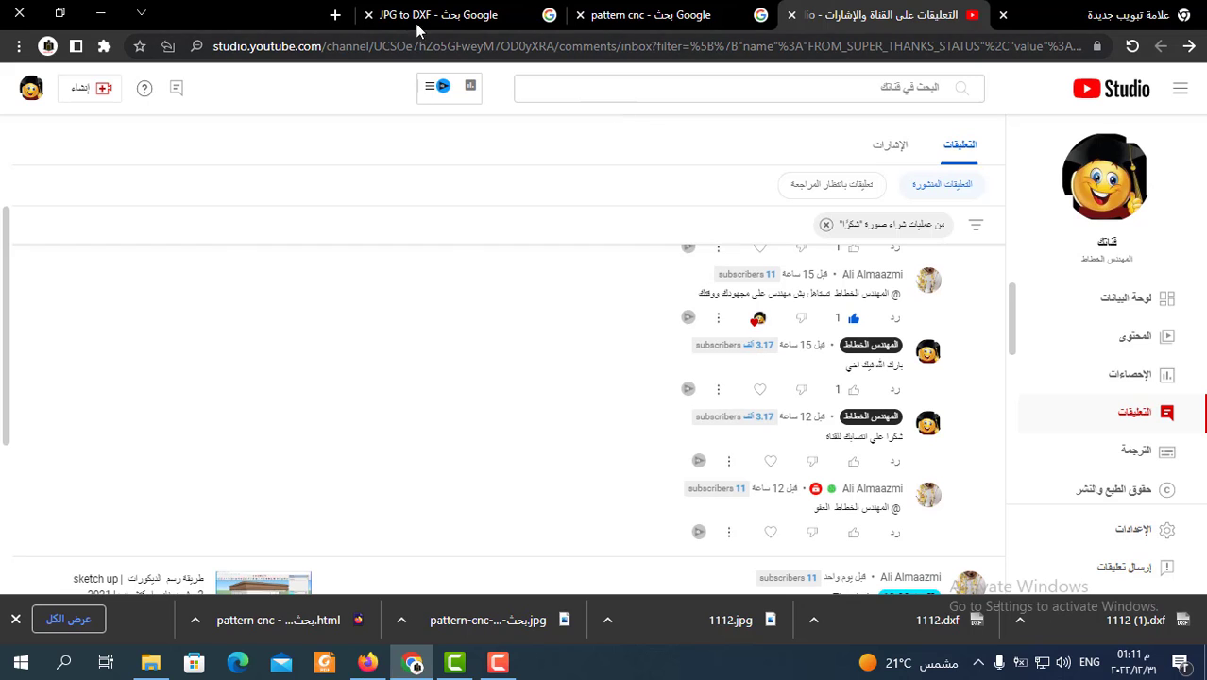
pyautogui.click(447, 12)
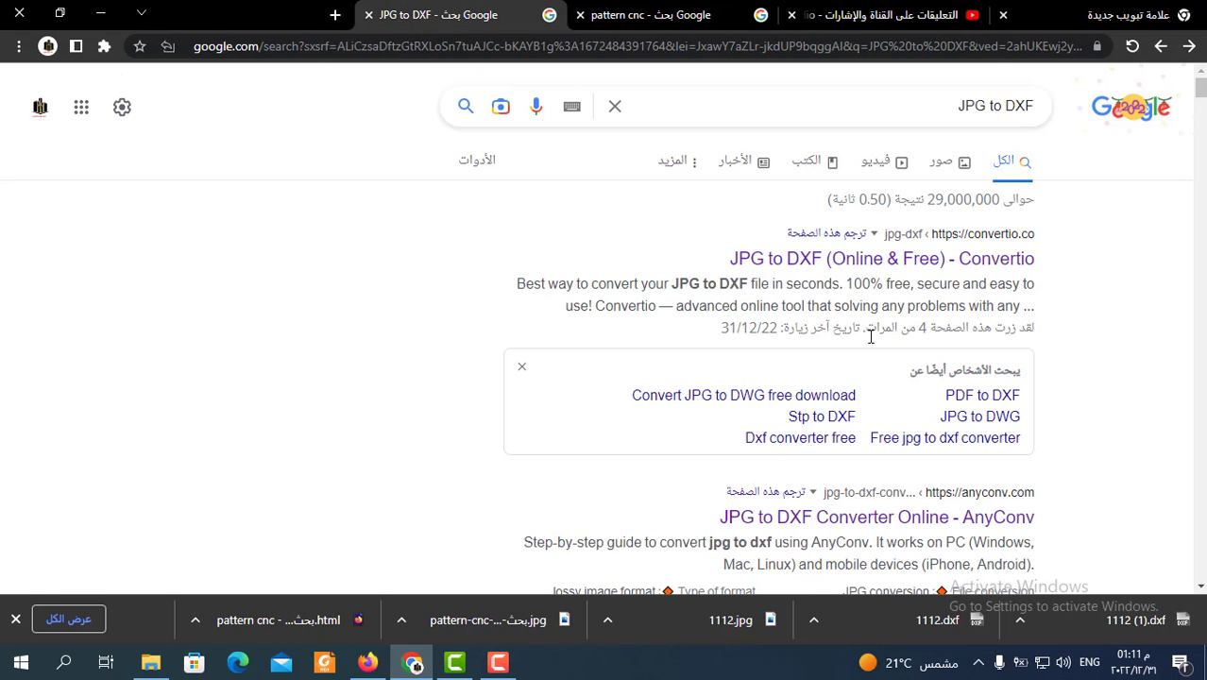
pyautogui.click(686, 19)
pyautogui.moveTo(1023, 491)
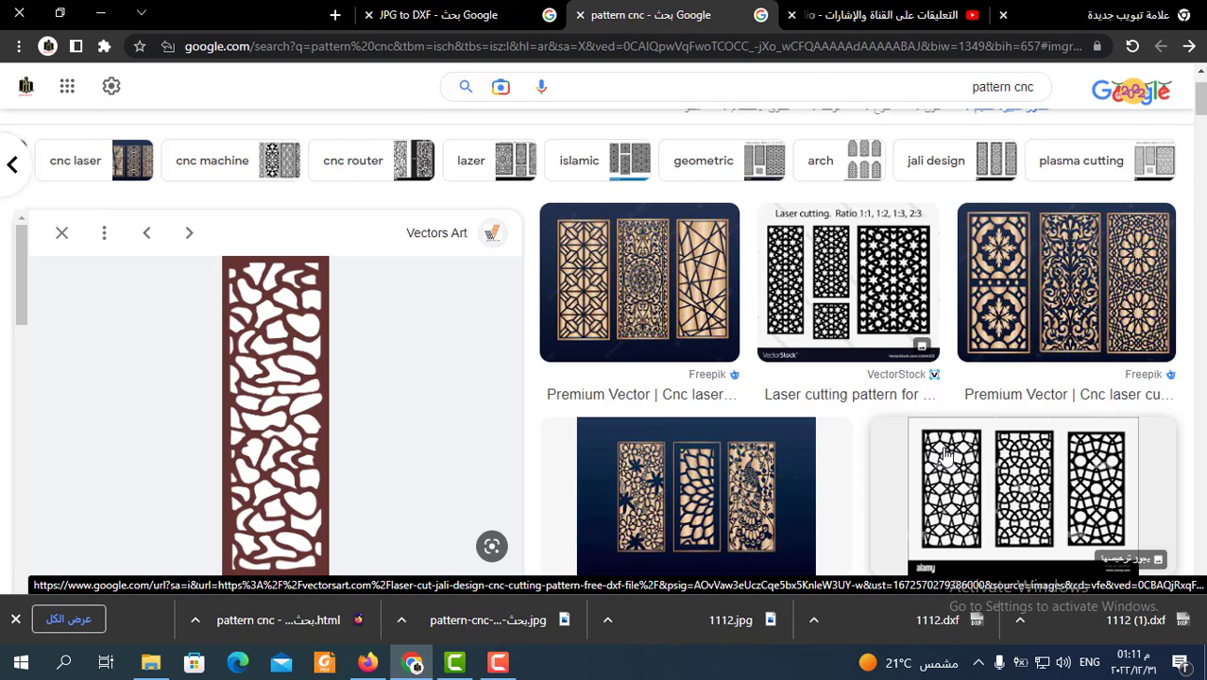
pyautogui.scroll(2, 946, 455)
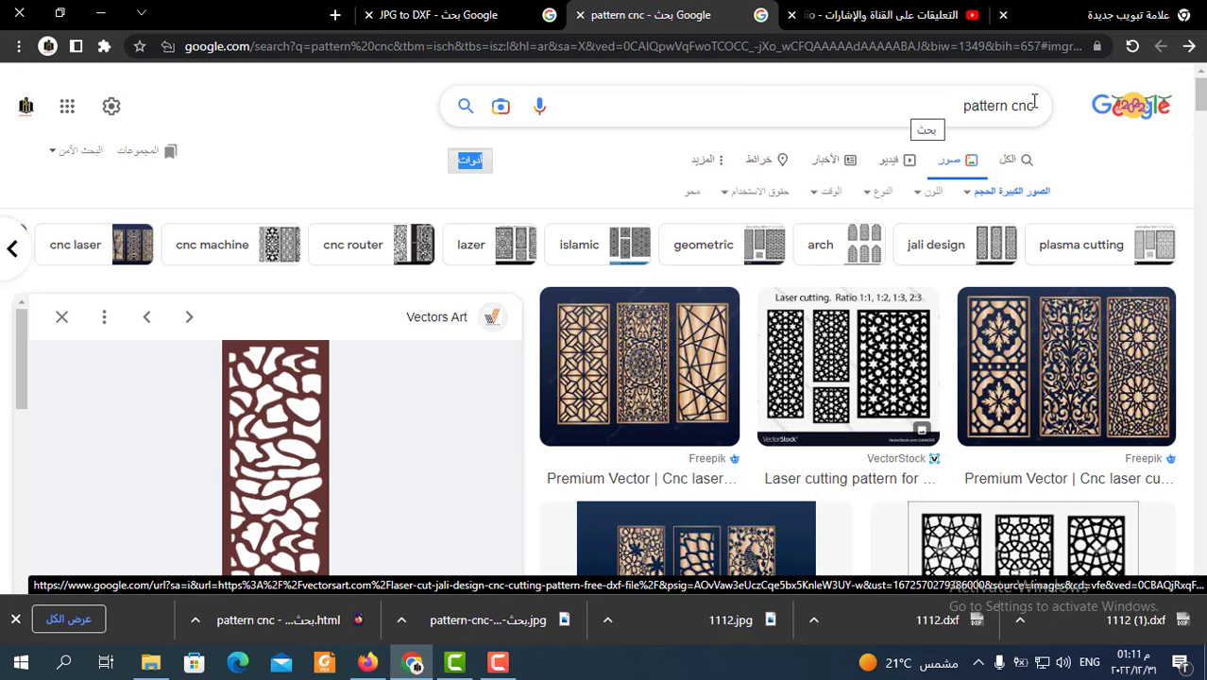
pyautogui.scroll(-1, 1043, 428)
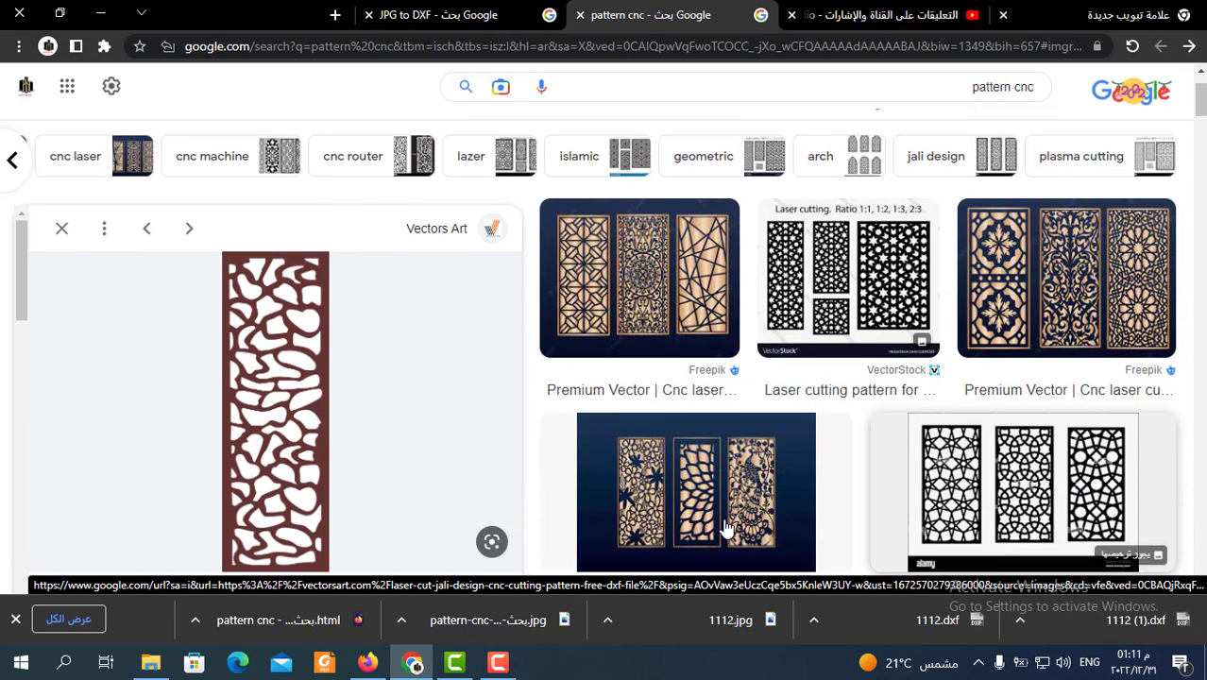
pyautogui.scroll(1, 956, 405)
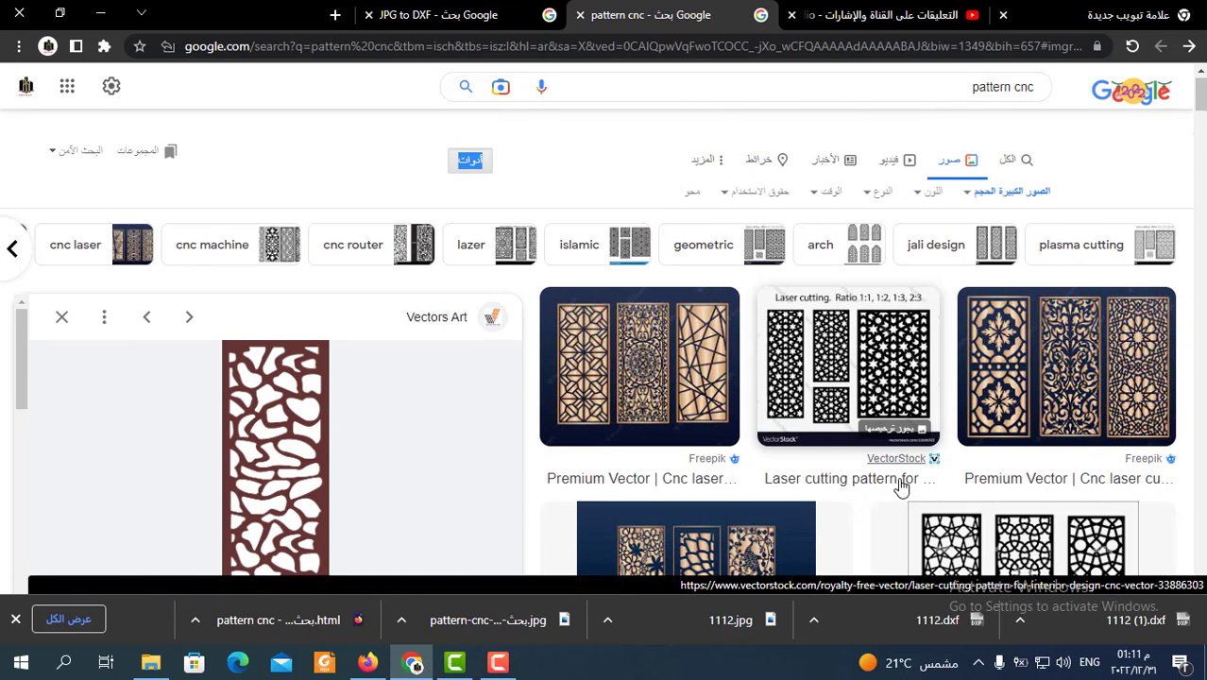
pyautogui.doubleClick(469, 161)
pyautogui.click(468, 163)
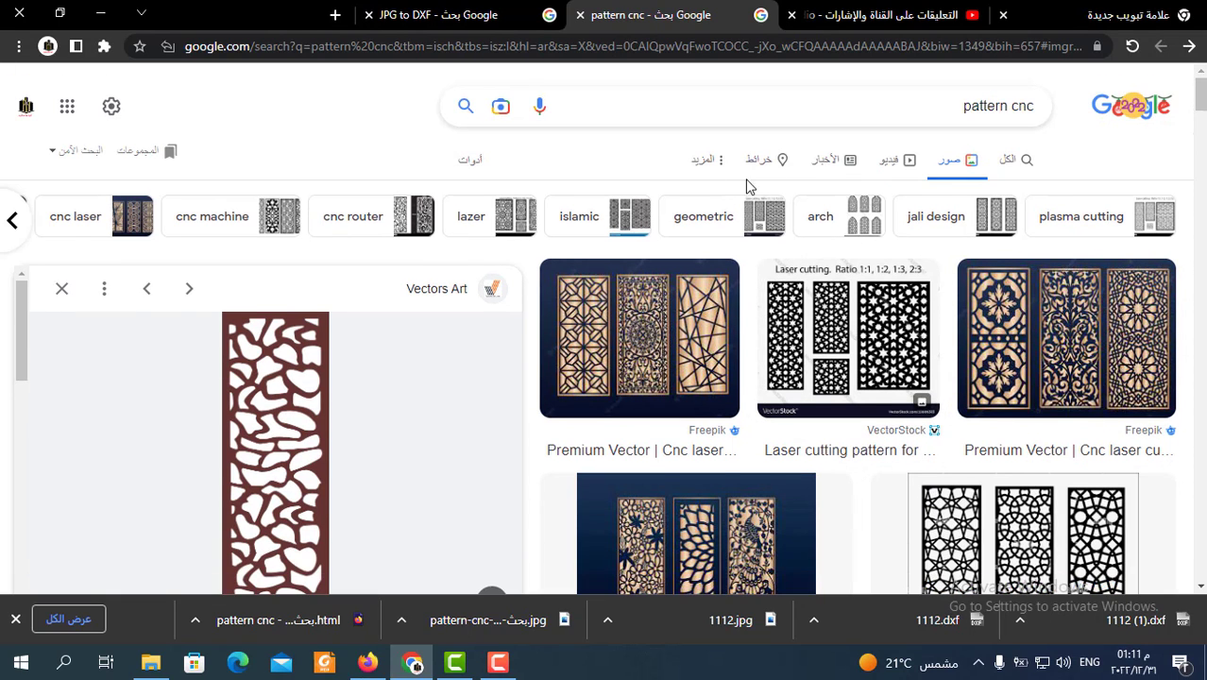
pyautogui.click(469, 163)
pyautogui.click(965, 193)
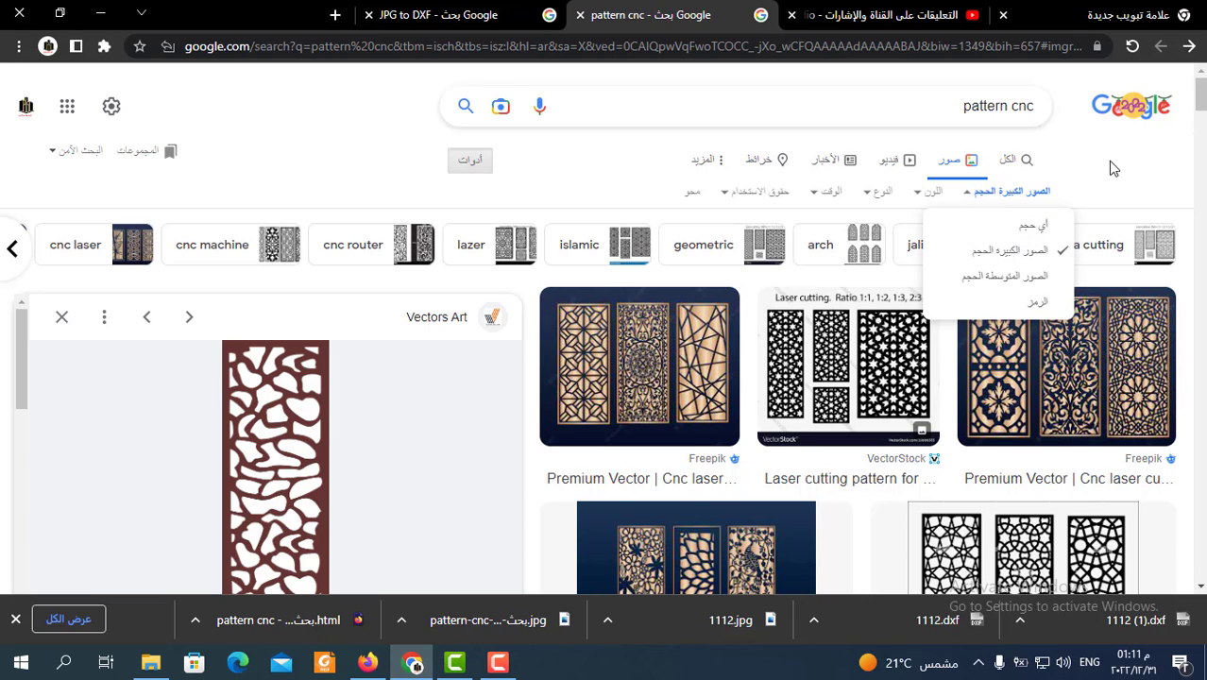
pyautogui.click(1020, 252)
pyautogui.scroll(-1, 899, 337)
pyautogui.scroll(-1, 1034, 292)
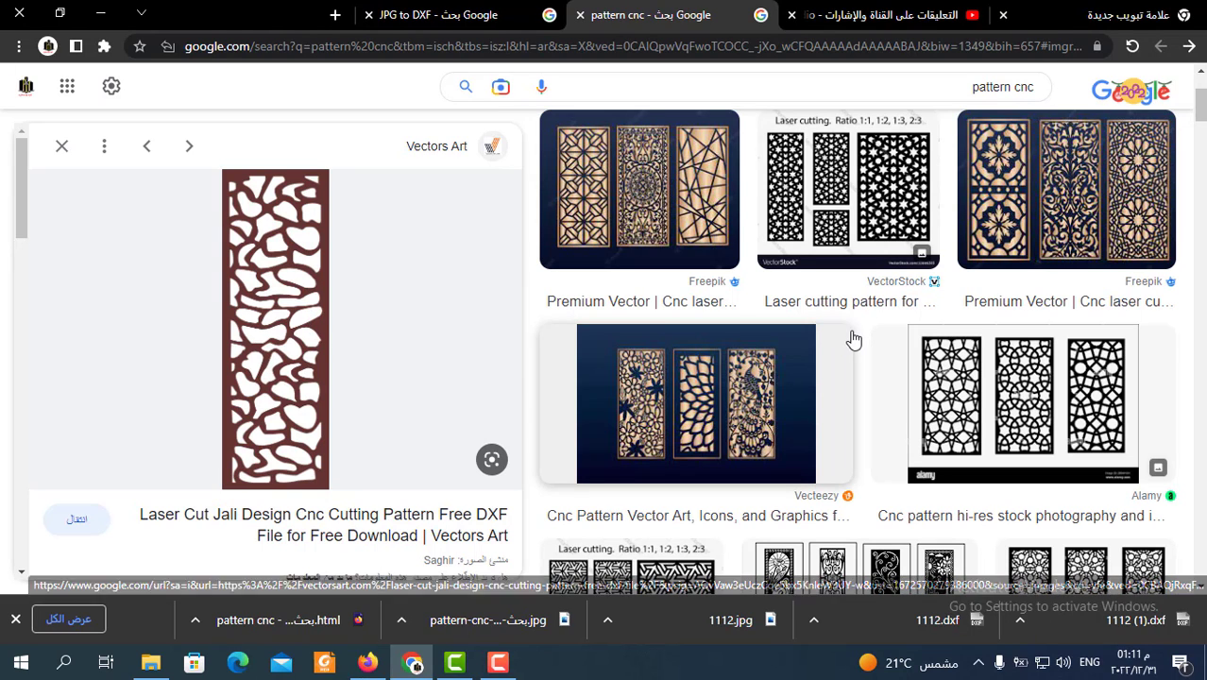
pyautogui.scroll(3, 918, 405)
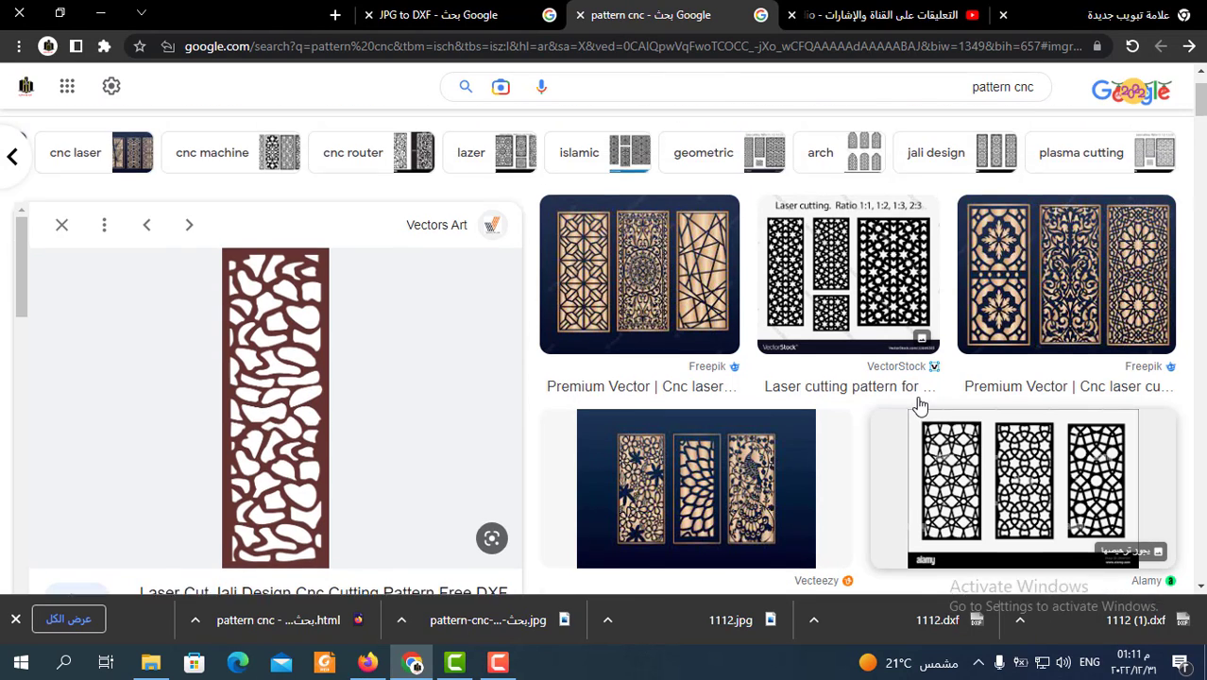
pyautogui.scroll(2, 841, 401)
pyautogui.click(484, 14)
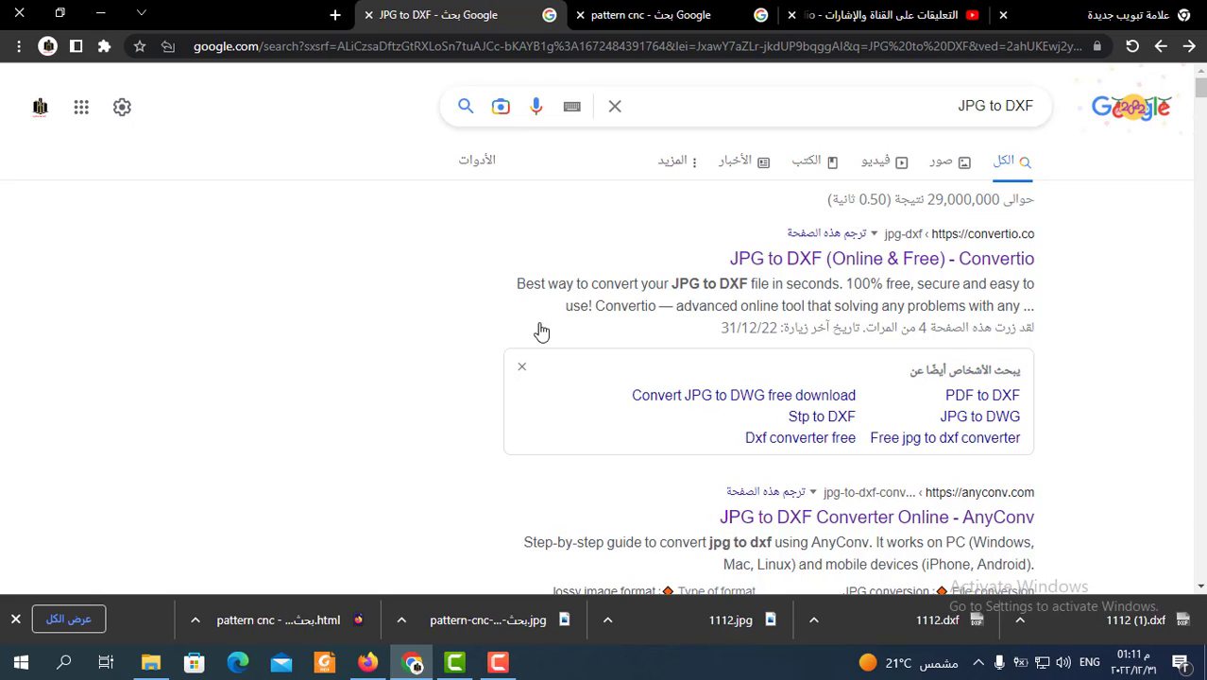
# Upload 1112.jpg to Convertio, convert it to DXF, and download 1112_1.dxf
pyautogui.click(805, 264)
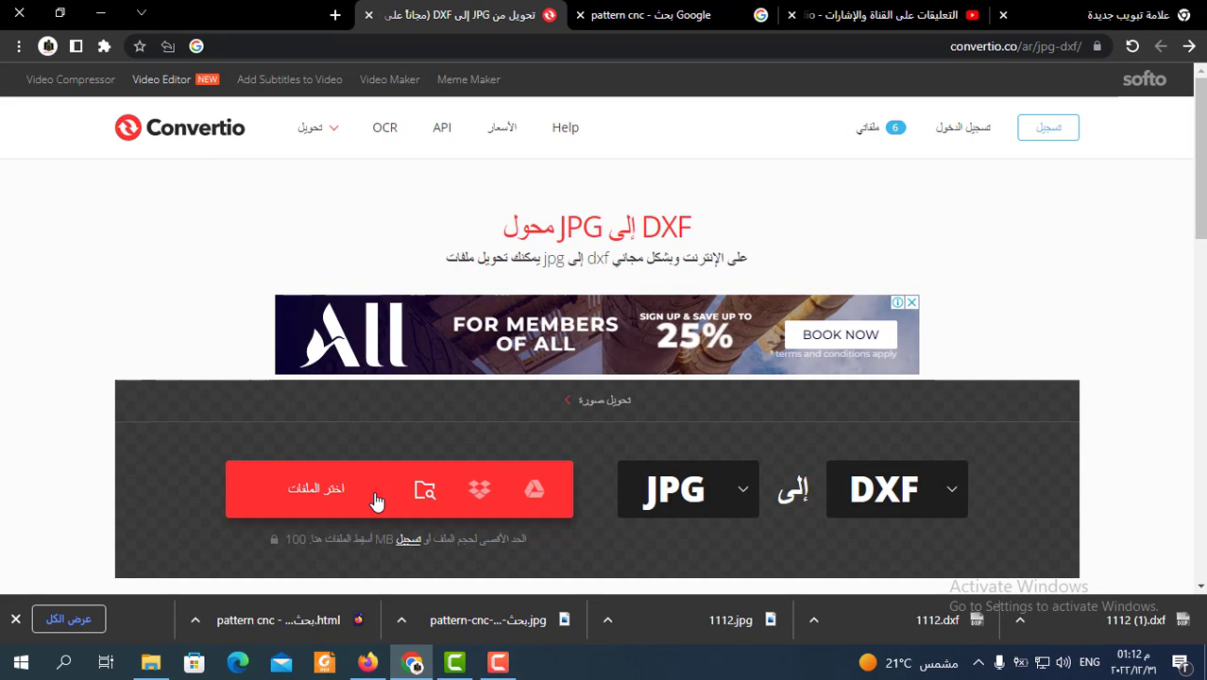
pyautogui.click(346, 494)
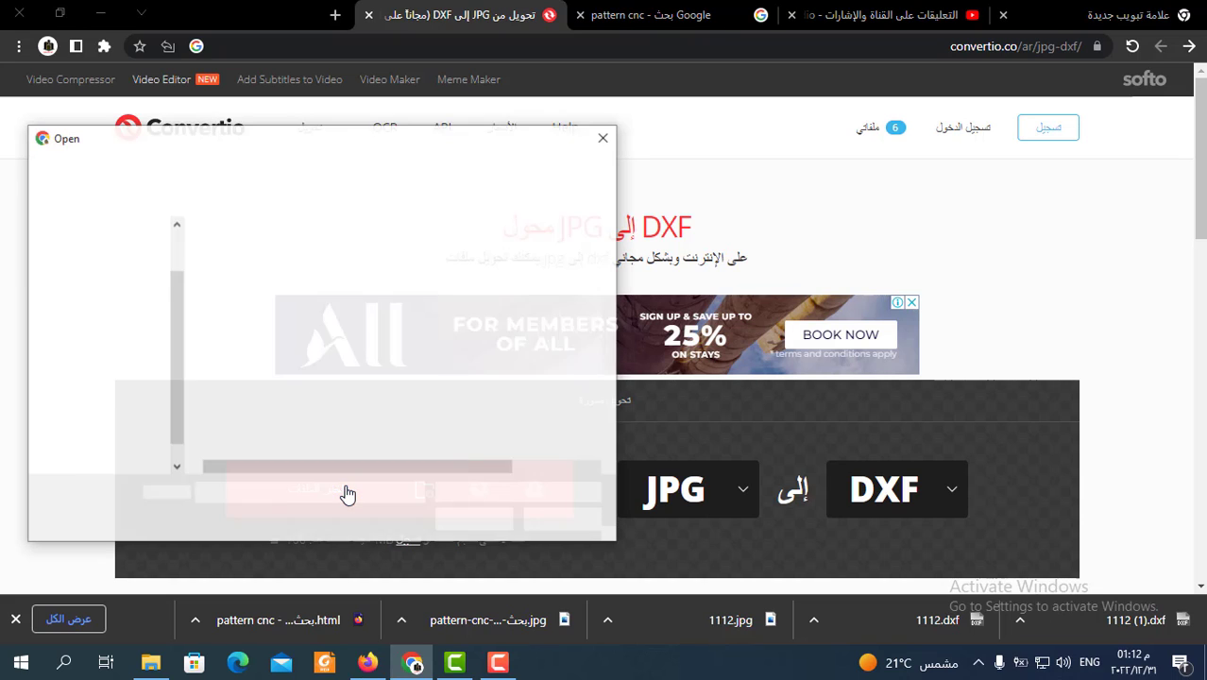
pyautogui.click(230, 292)
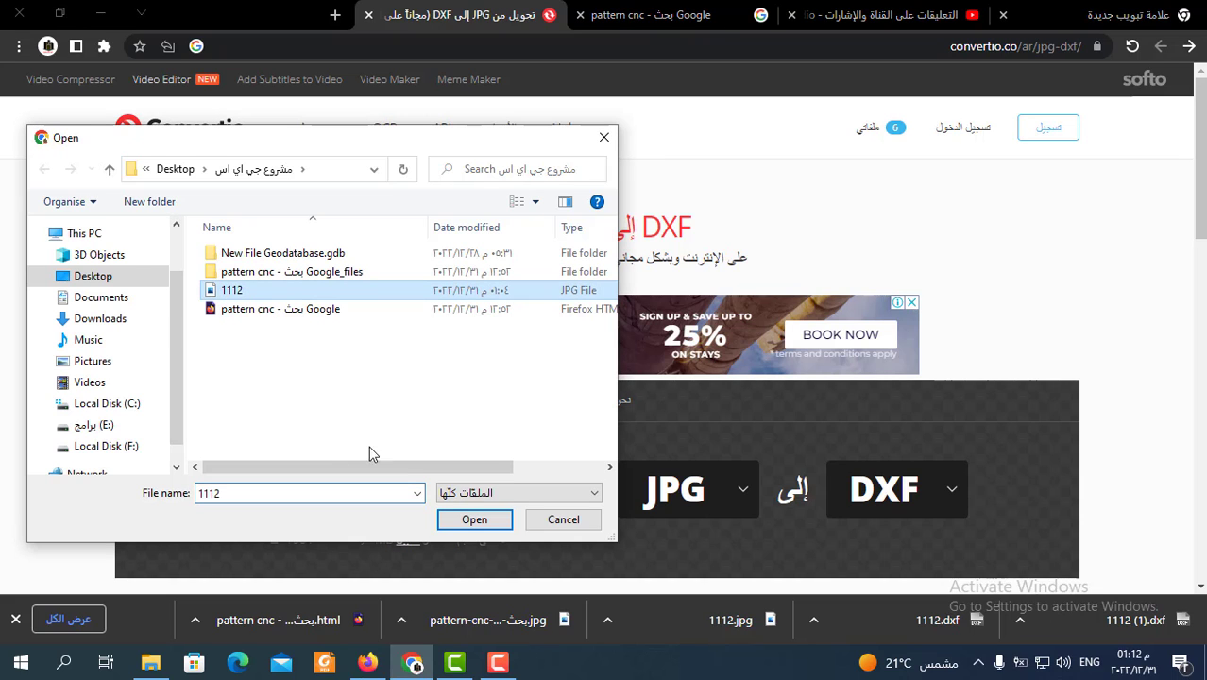
pyautogui.click(474, 522)
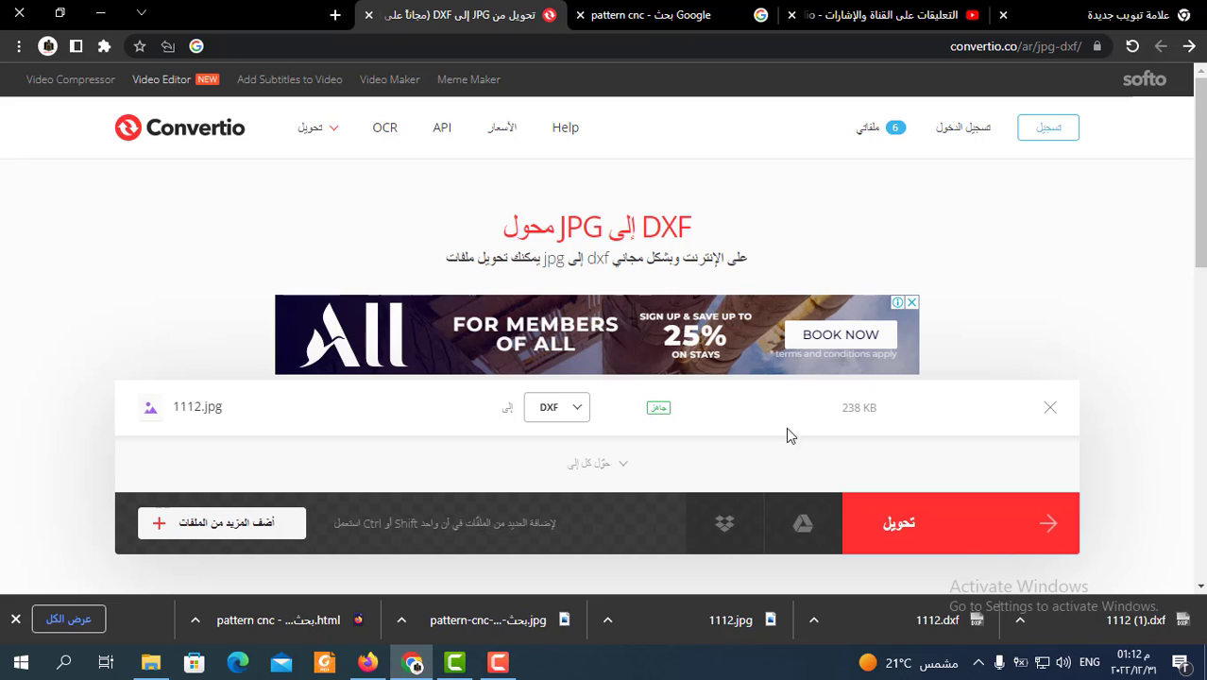
pyautogui.scroll(-1, 1123, 429)
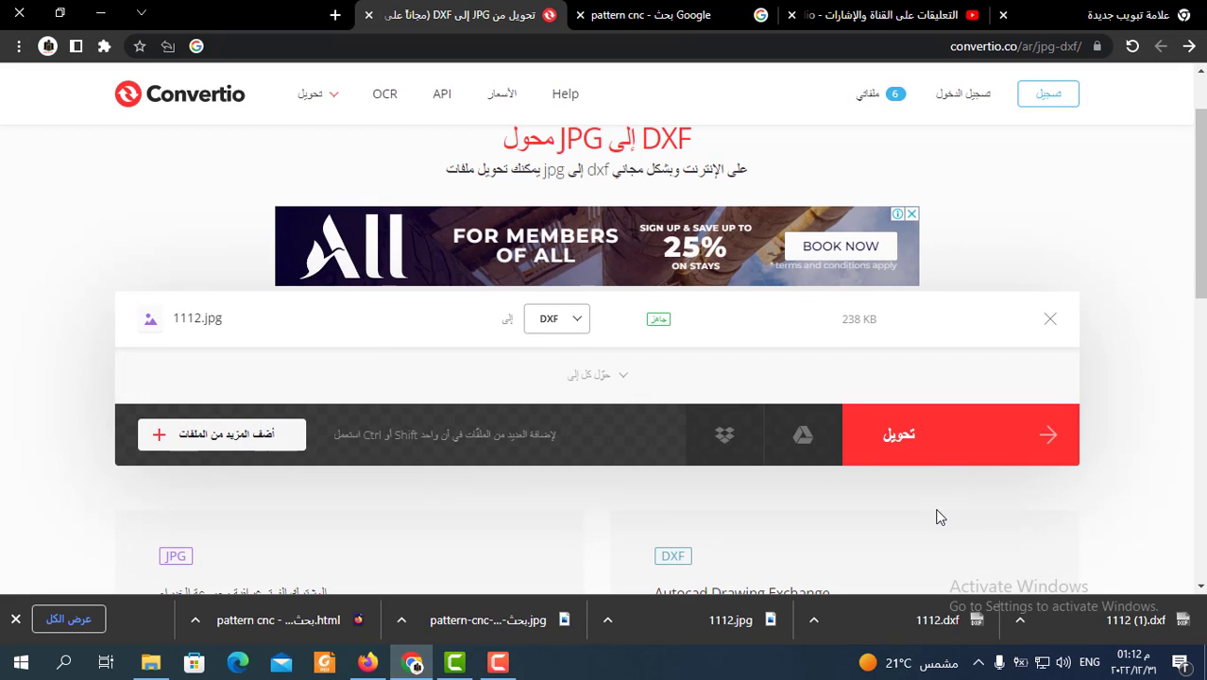
pyautogui.click(916, 446)
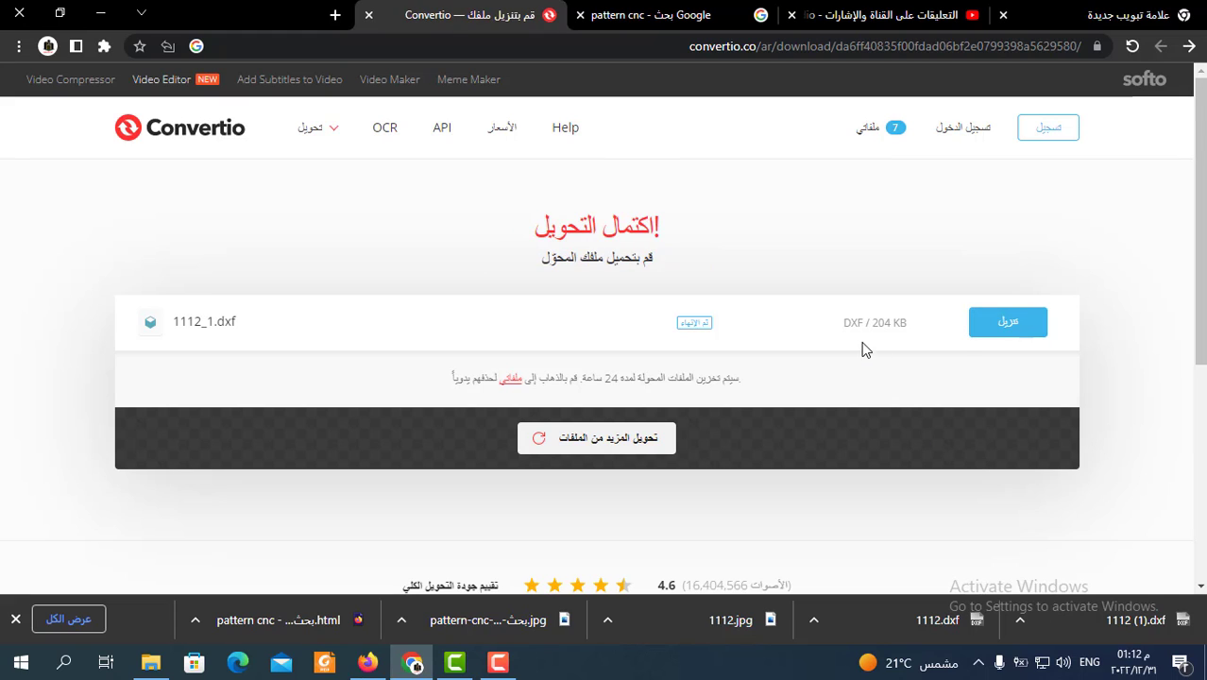
pyautogui.click(1009, 324)
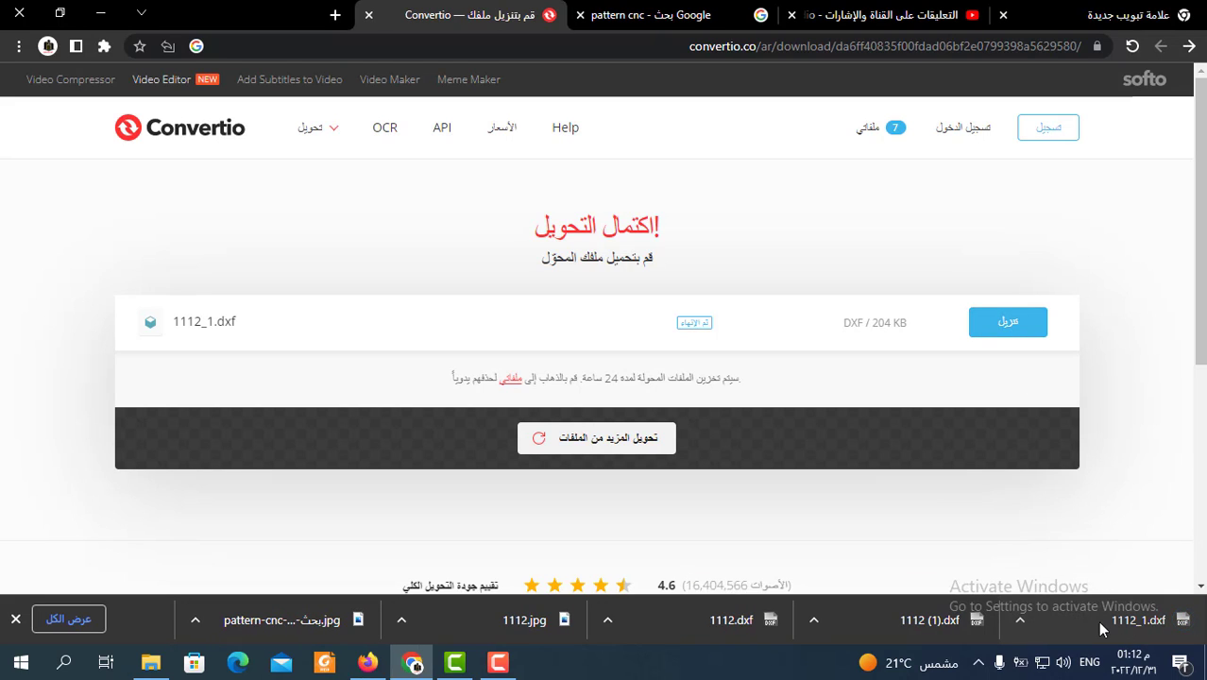
# Locate the downloaded 1112_1.dxf in the Downloads folder and cut it
pyautogui.rightClick(1103, 628)
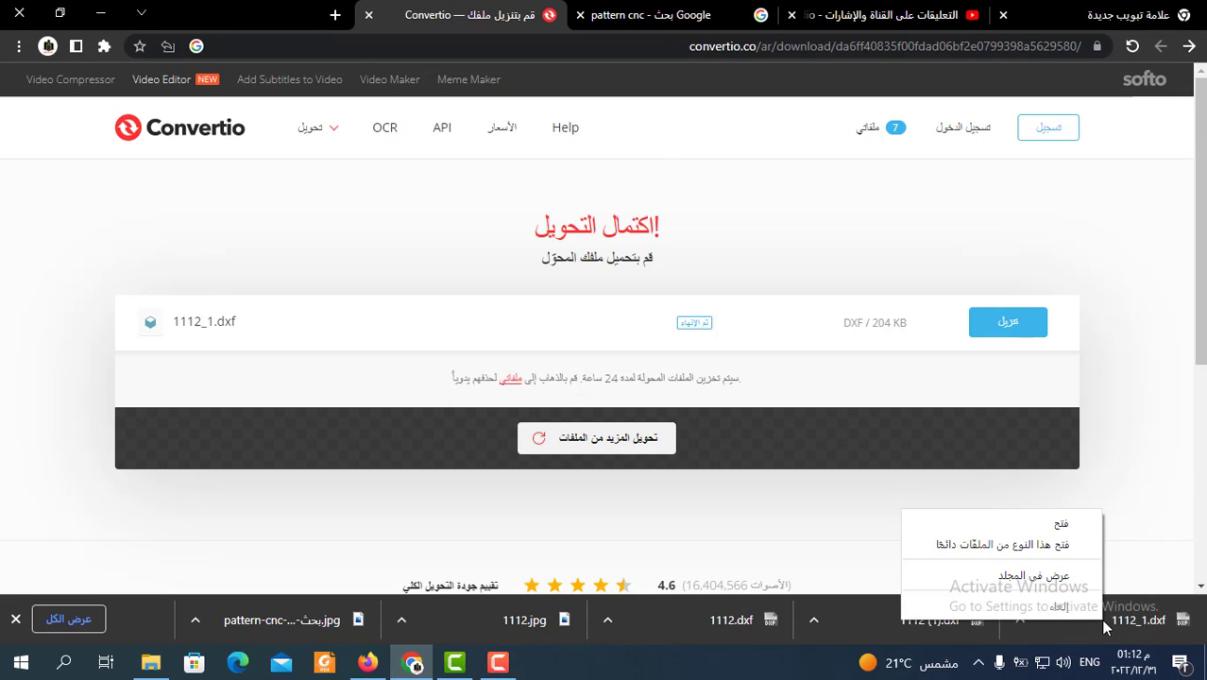
pyautogui.click(1033, 575)
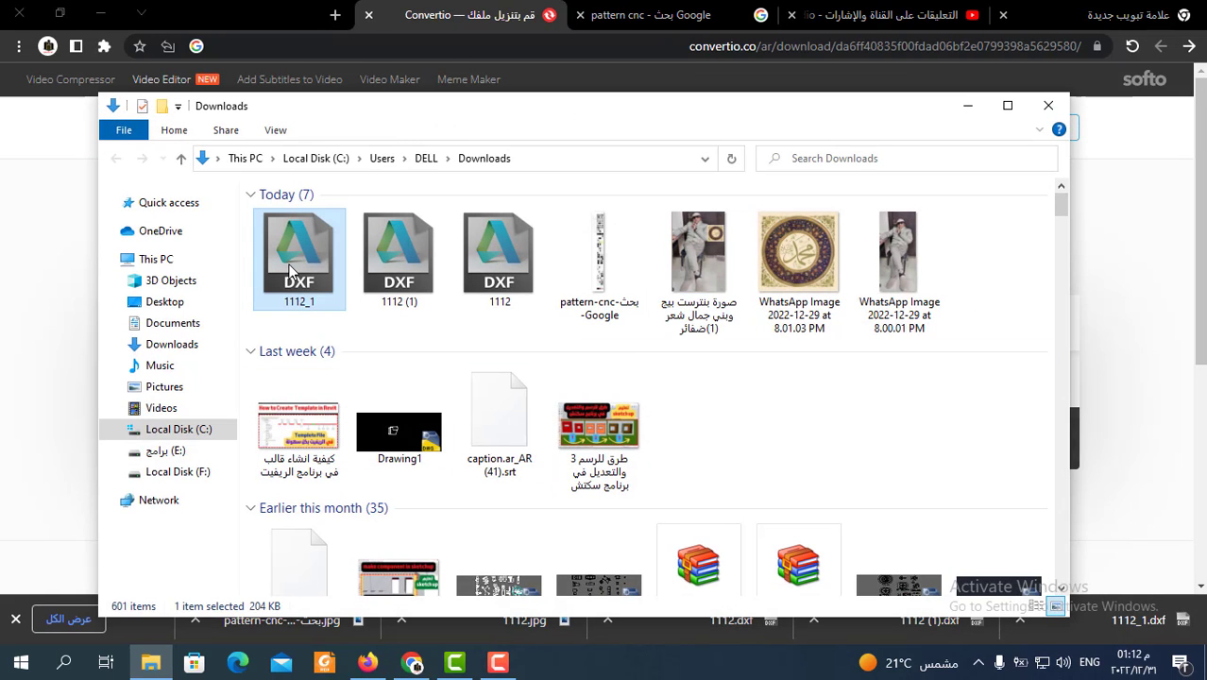
pyautogui.rightClick(290, 268)
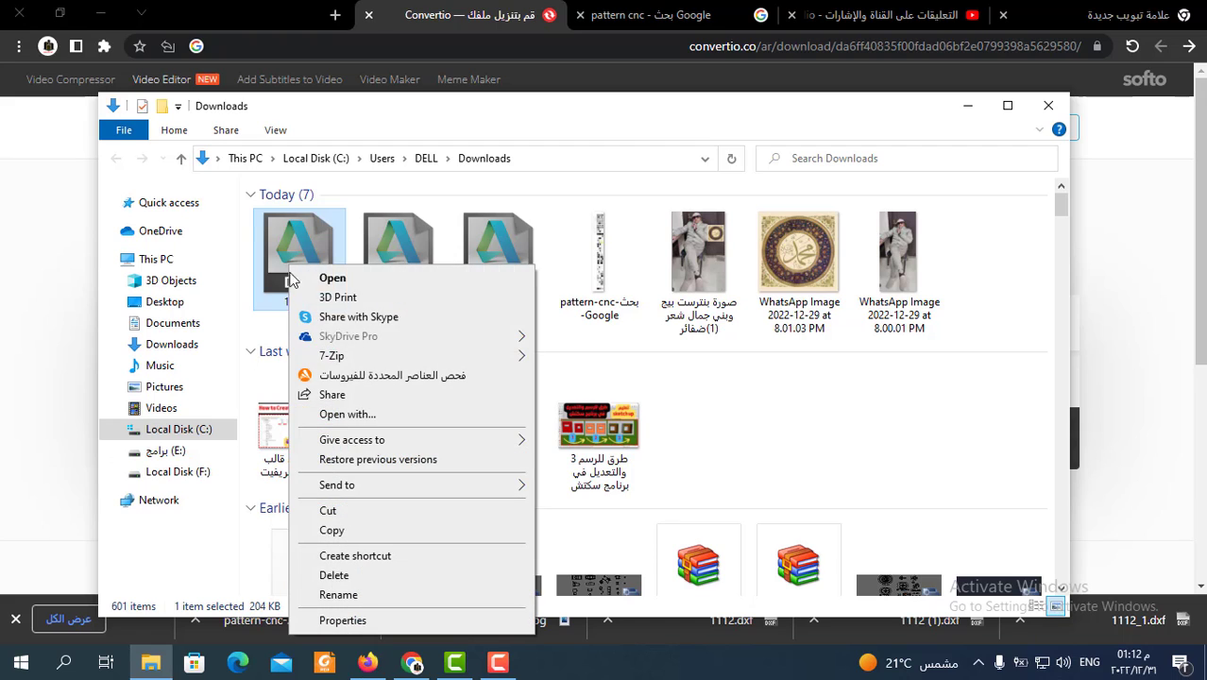
pyautogui.click(338, 511)
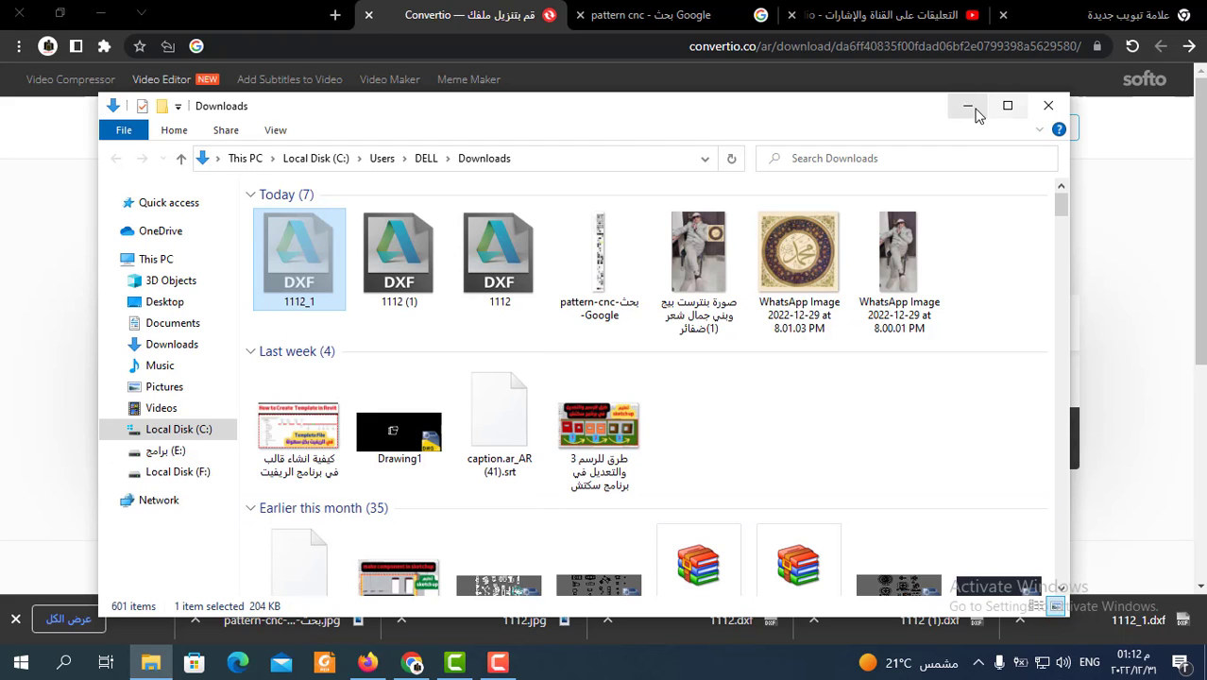
# Paste 1112_1.dxf into the مشروع جي اي اس folder on the desktop
pyautogui.click(967, 105)
pyautogui.click(101, 14)
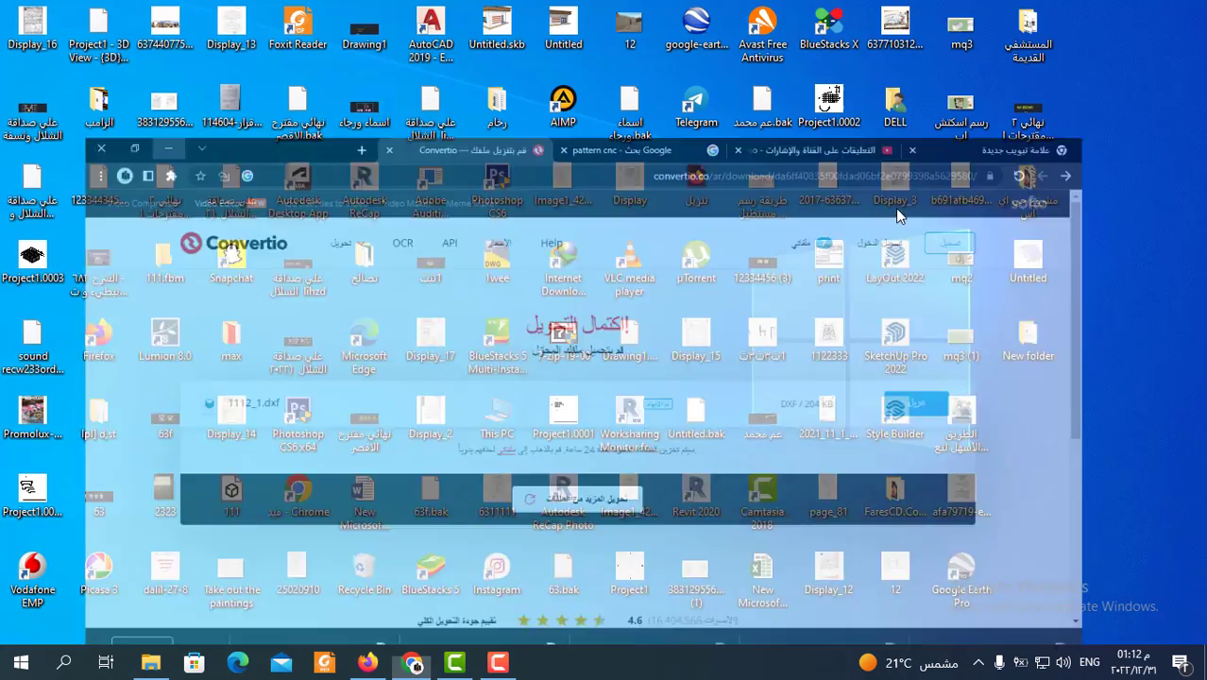
pyautogui.doubleClick(1033, 211)
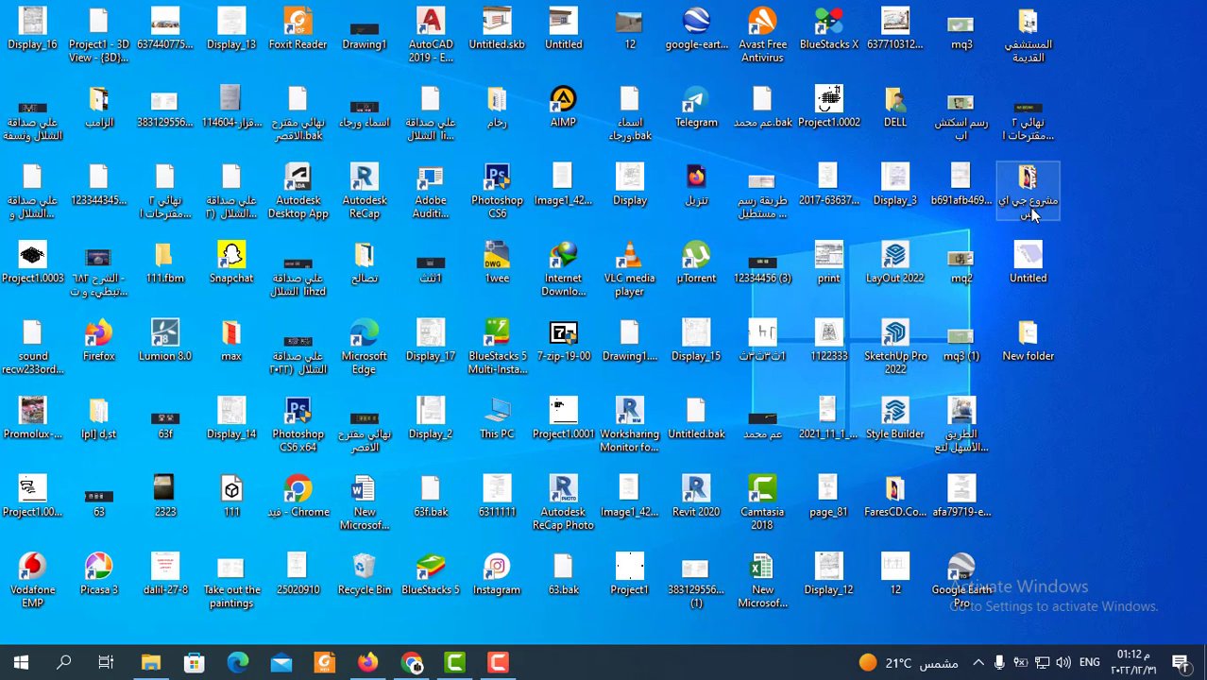
pyautogui.rightClick(425, 407)
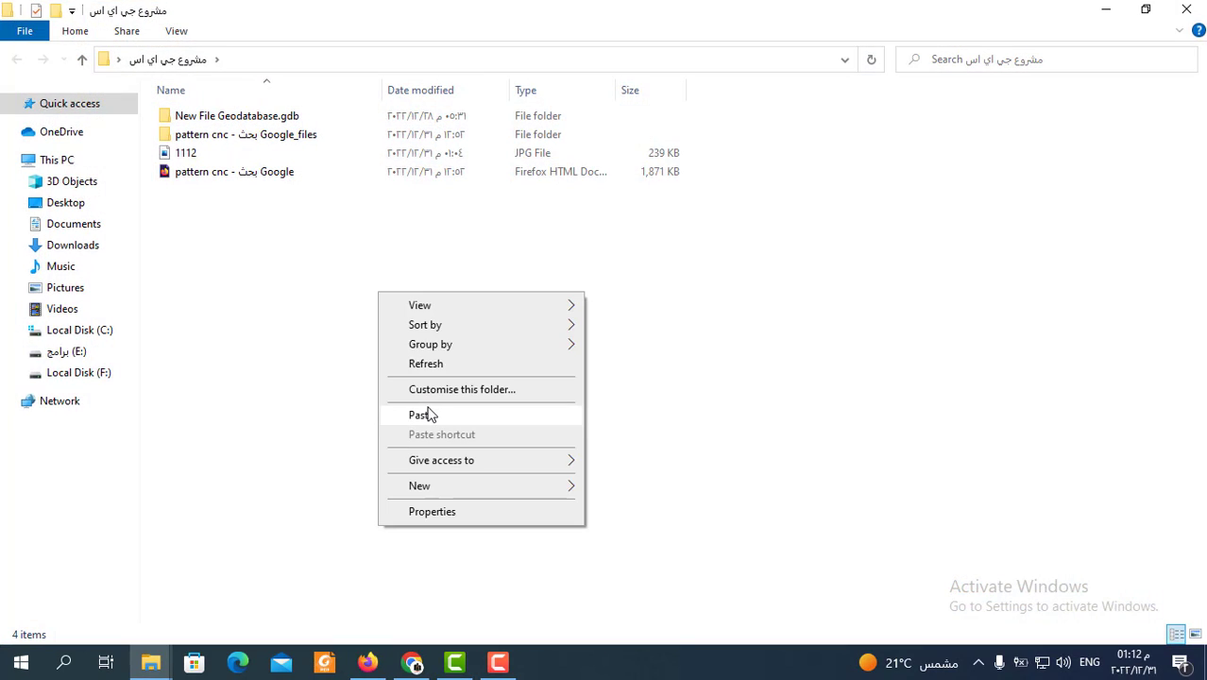
pyautogui.click(426, 415)
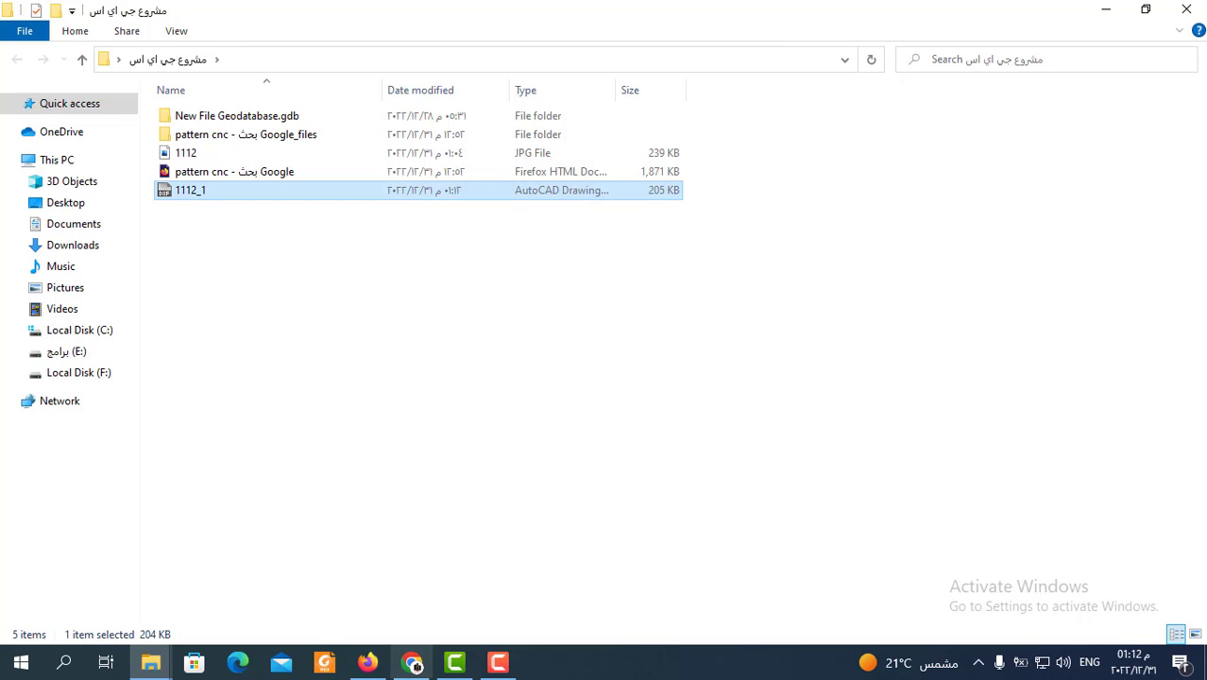
# Minimize Chrome and the project folder window so the desktop shows
pyautogui.click(411, 662)
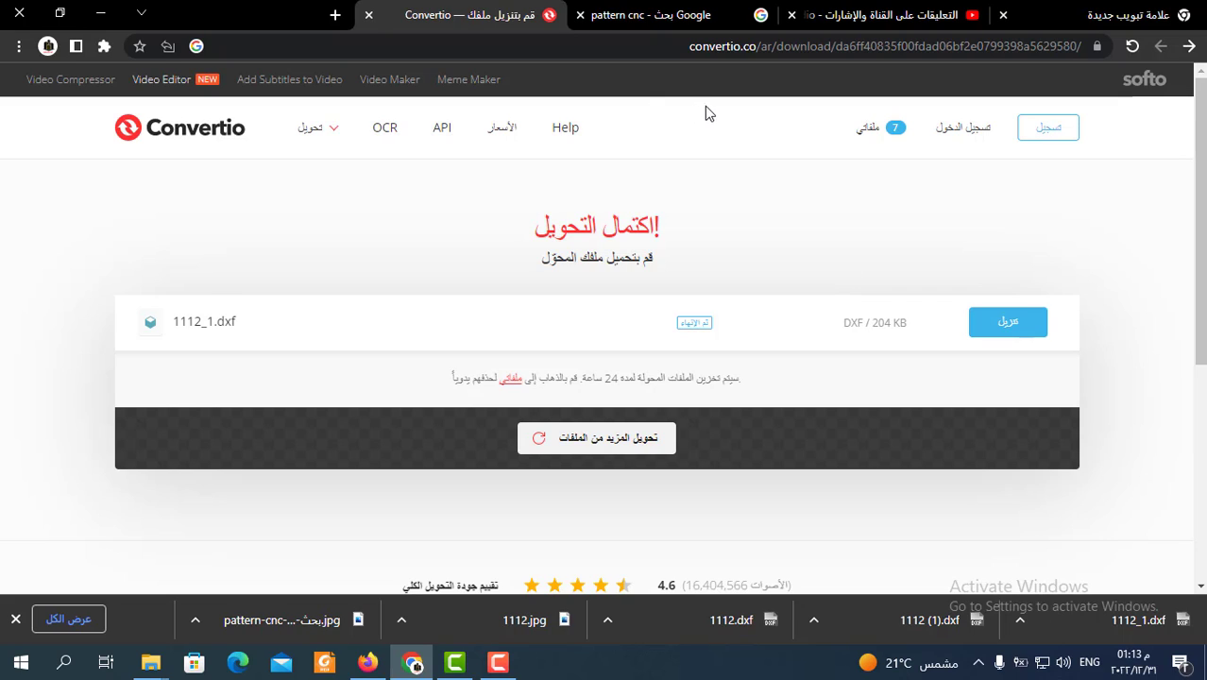
pyautogui.click(100, 13)
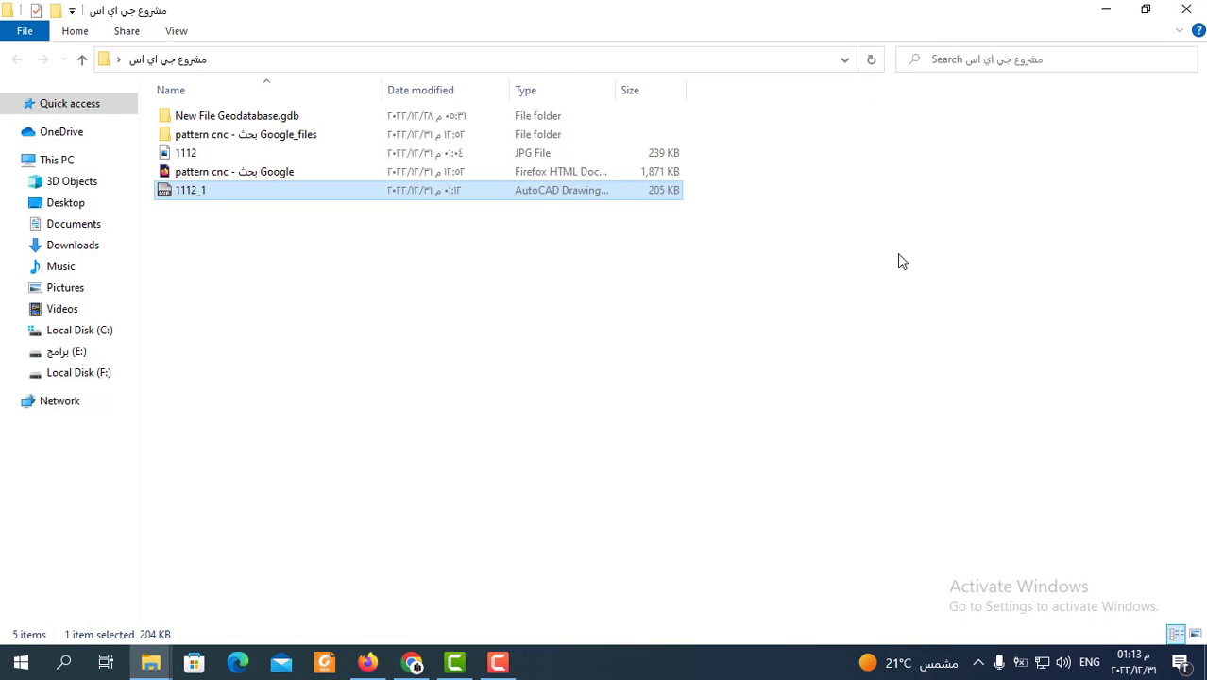
pyautogui.click(1106, 10)
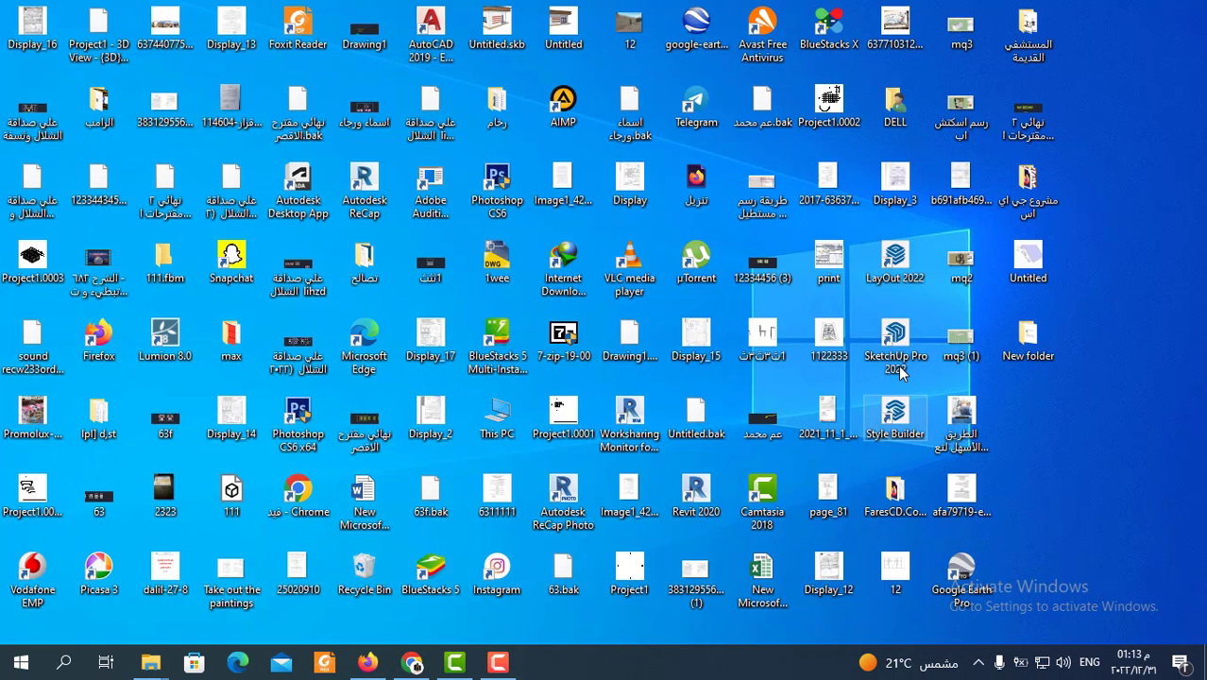
# Launch SketchUp Pro 2022 and browse File > Import to the مشروع جي اي اس folder
pyautogui.click(900, 373)
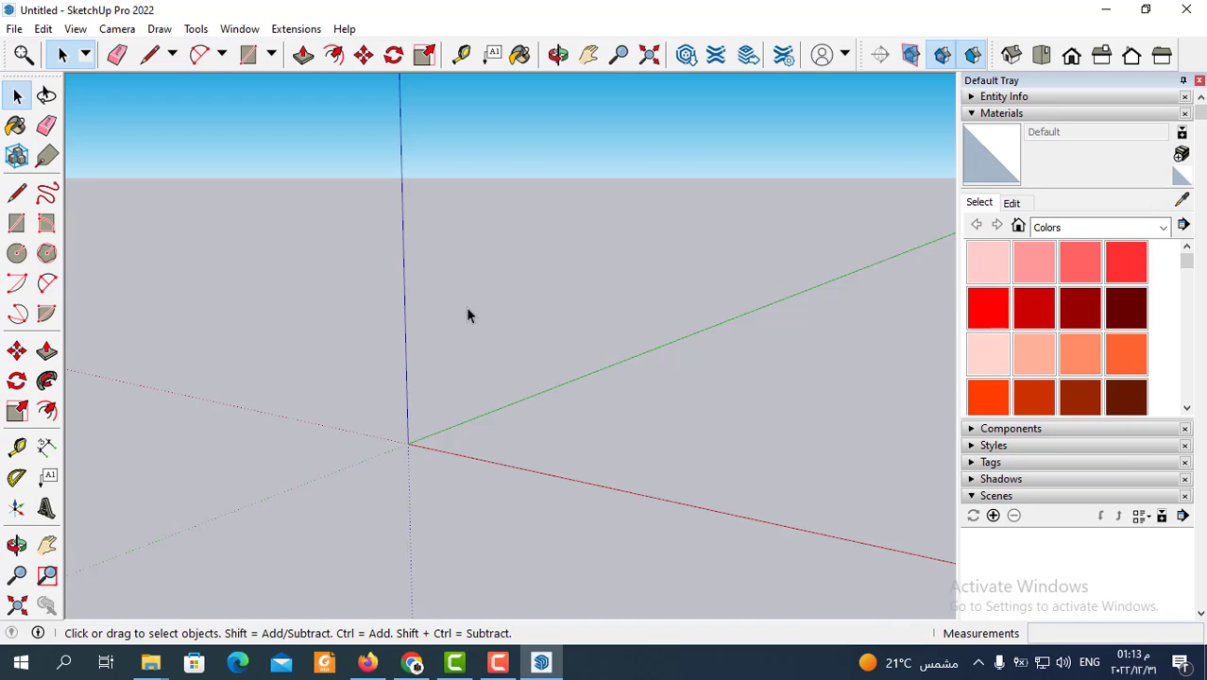
pyautogui.click(14, 29)
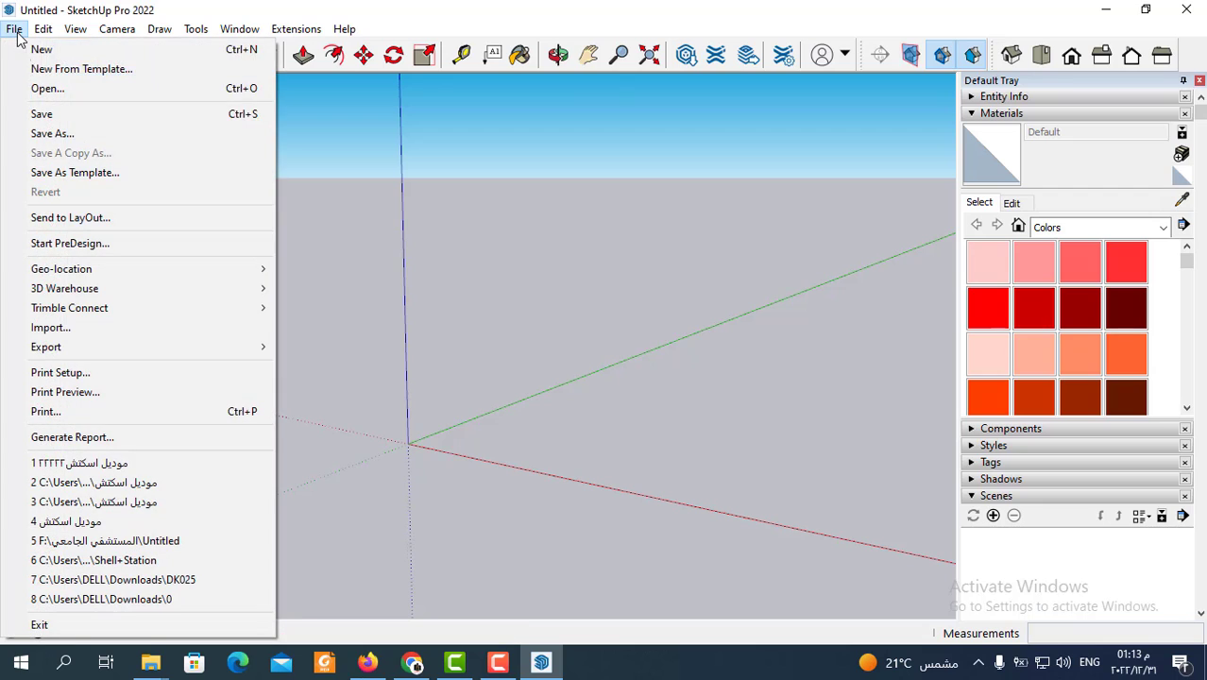
pyautogui.click(48, 332)
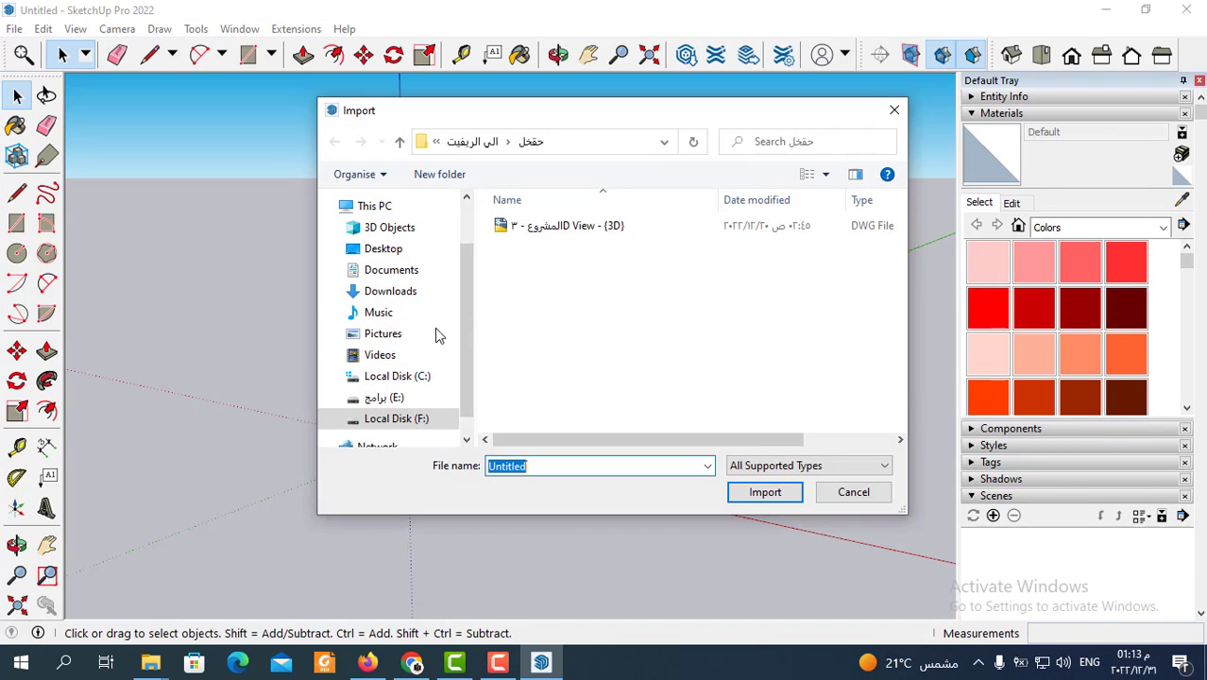
pyautogui.click(383, 249)
pyautogui.scroll(-2, 659, 288)
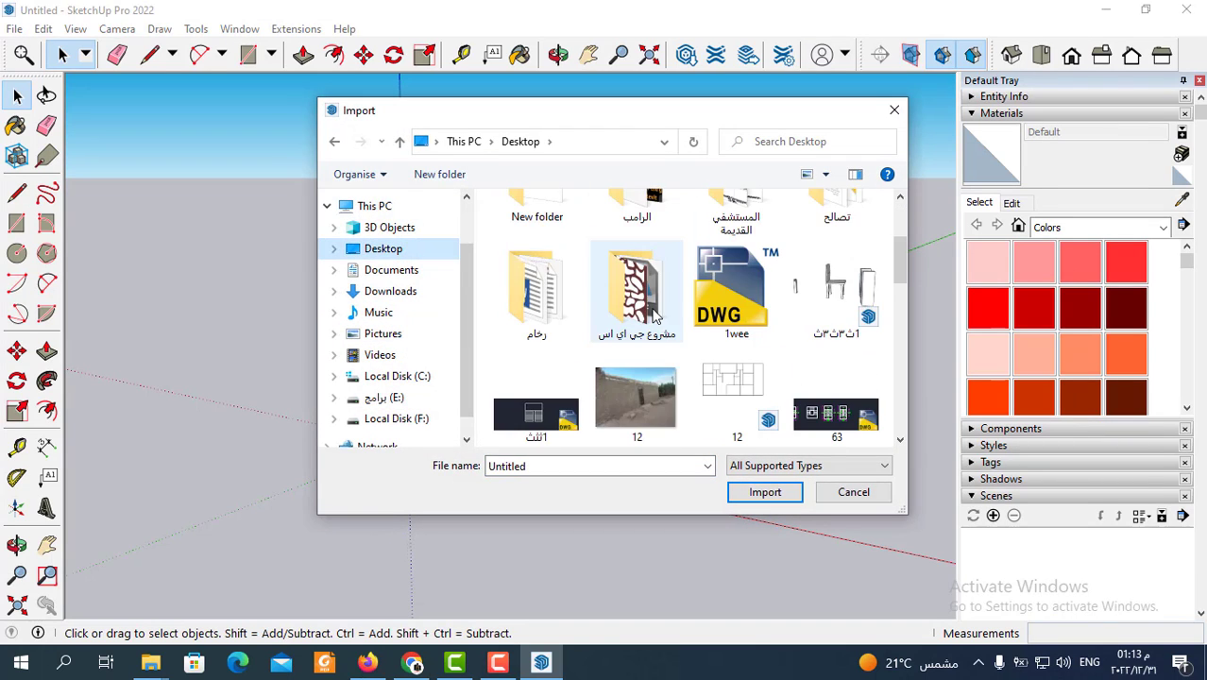
pyautogui.scroll(2, 687, 323)
pyautogui.scroll(-1, 689, 327)
pyautogui.scroll(-1, 689, 328)
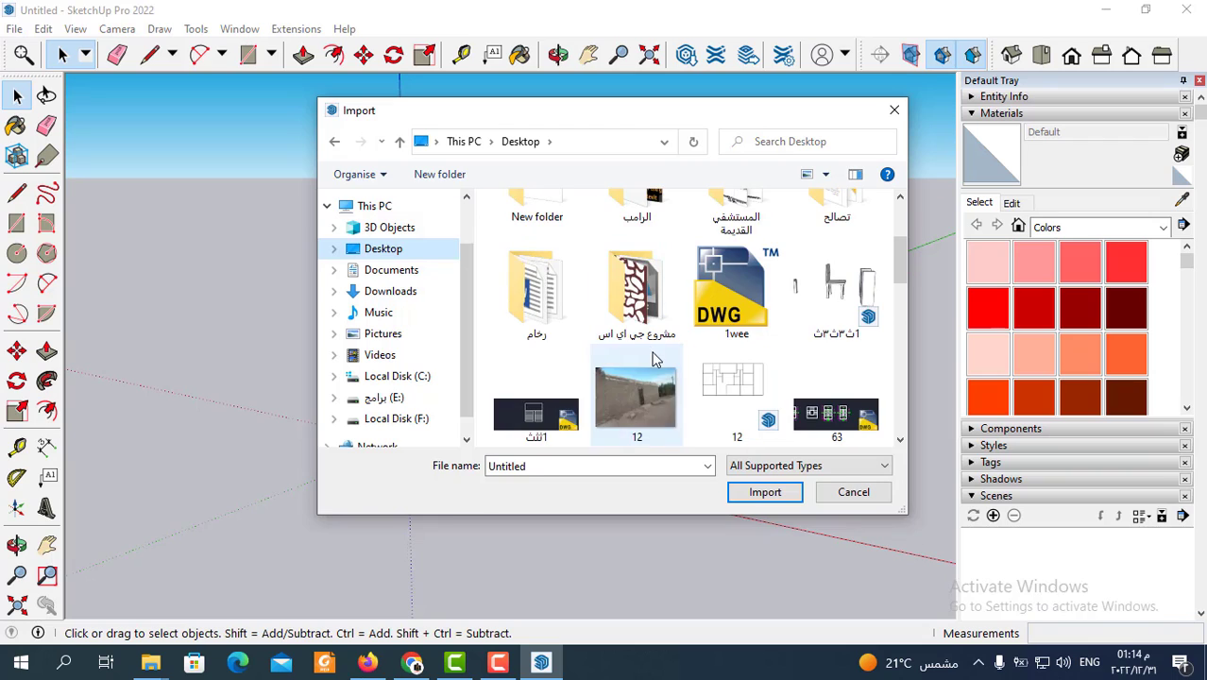
pyautogui.click(652, 354)
pyautogui.doubleClick(635, 295)
# Select 1112_1, set the import units to Meters, and import it
pyautogui.click(527, 282)
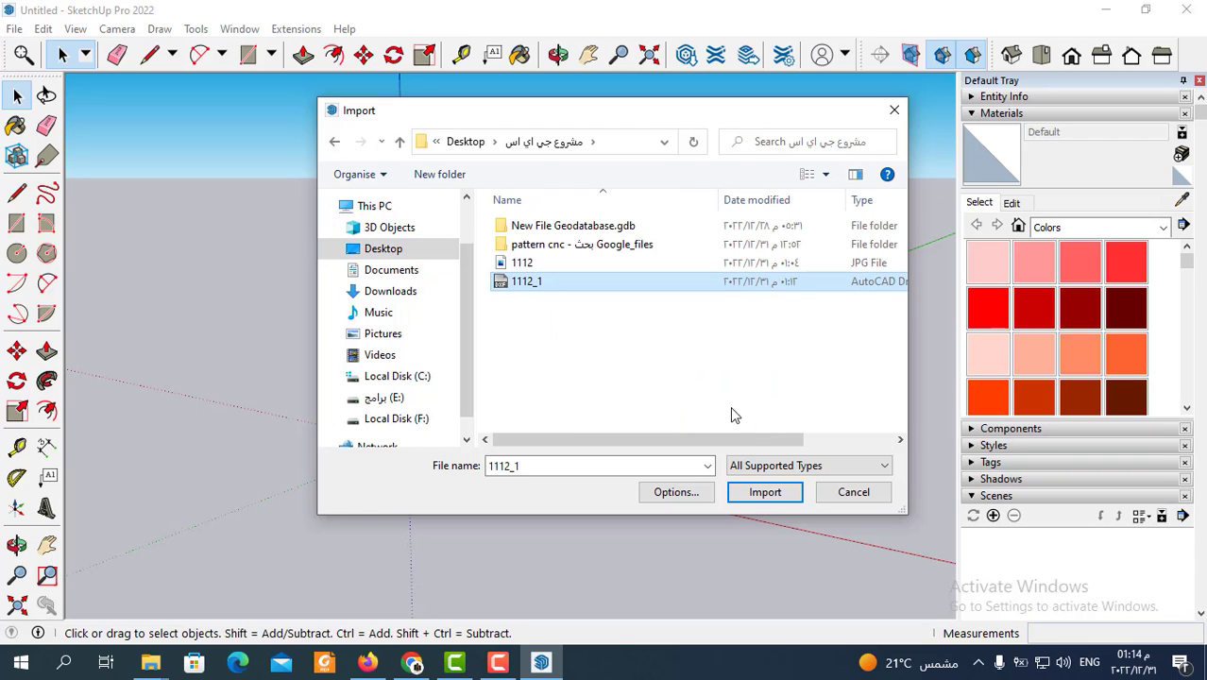
pyautogui.click(808, 466)
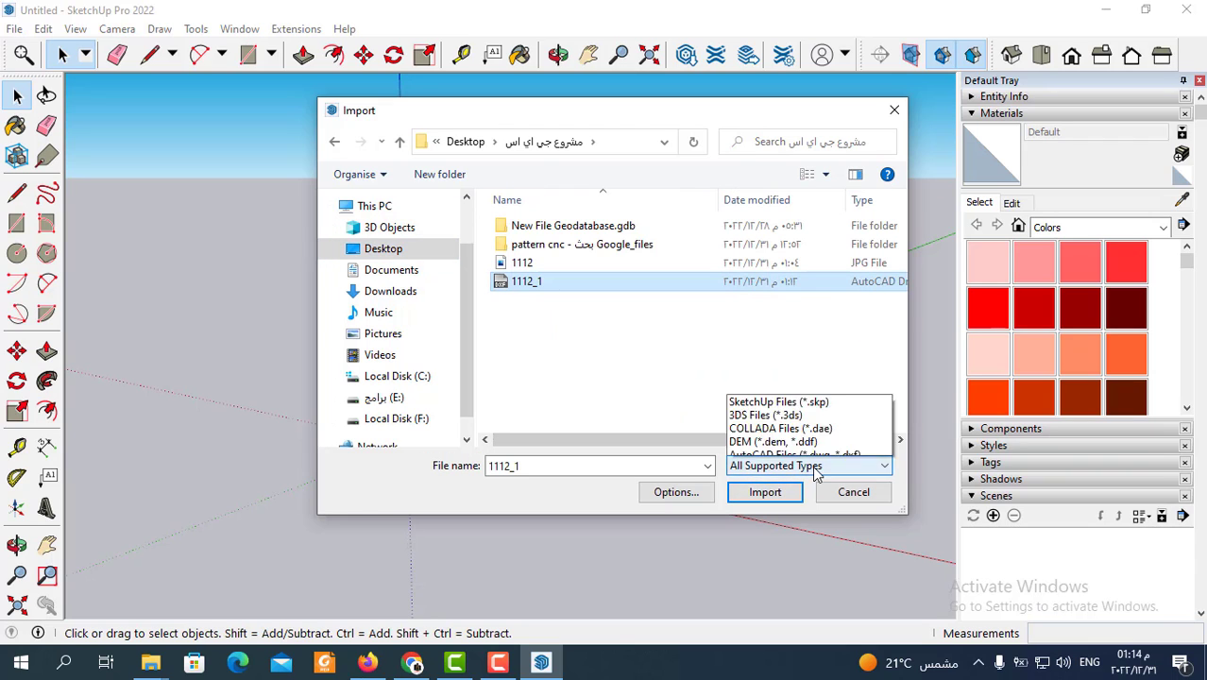
pyautogui.click(803, 355)
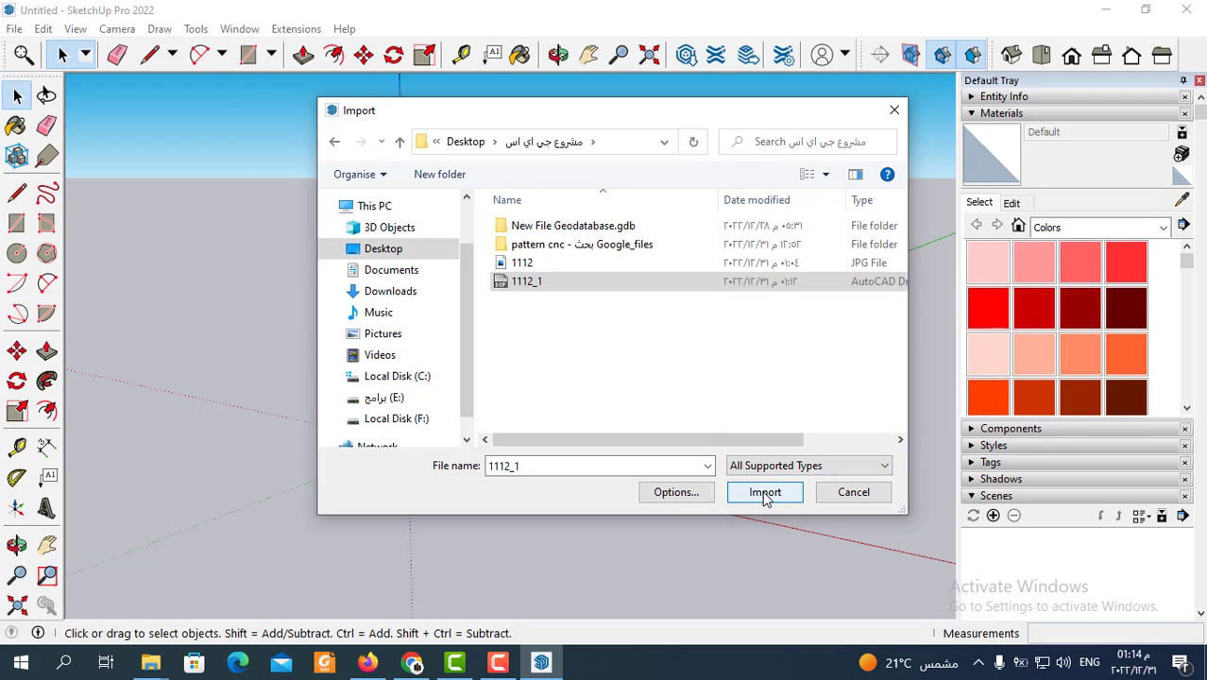
pyautogui.click(676, 492)
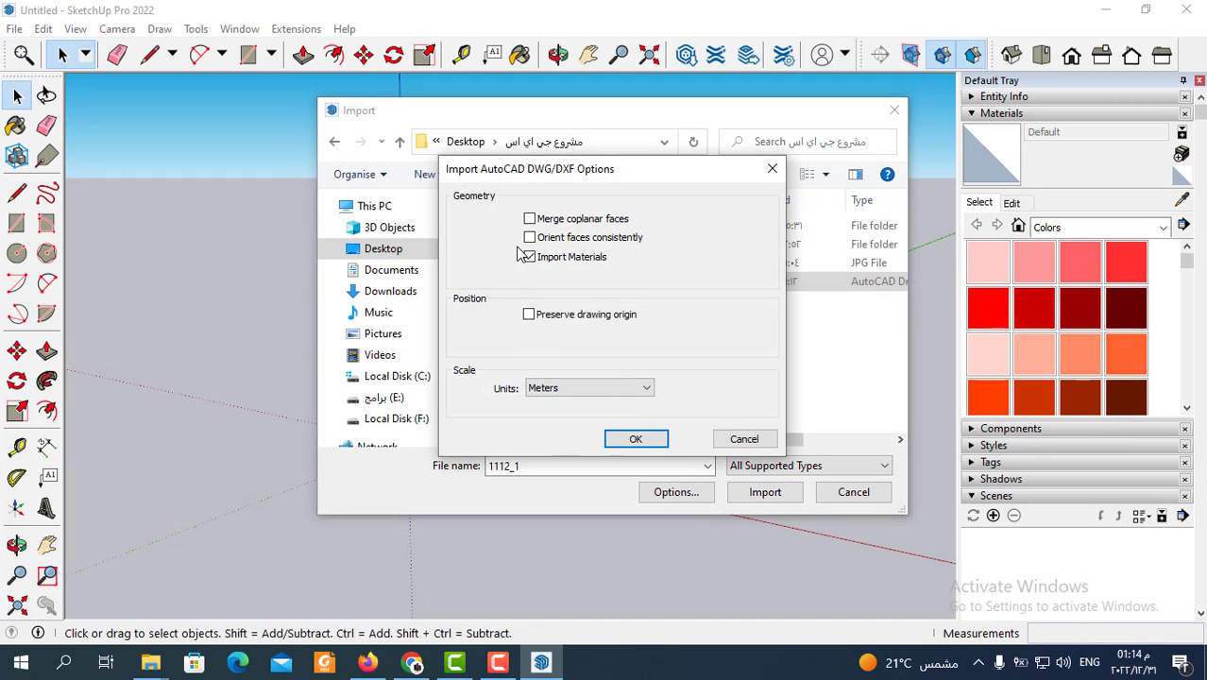
pyautogui.click(634, 440)
pyautogui.click(767, 495)
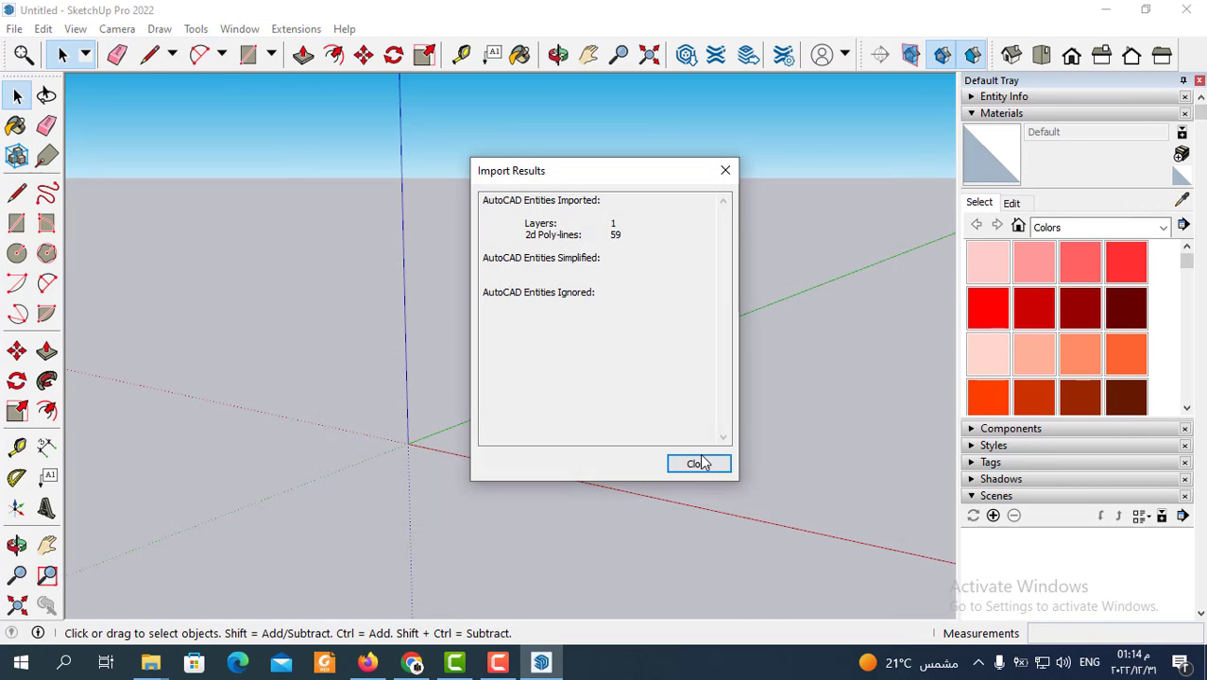
# Close the Import Results, then orbit and zoom until the 1112_1 panel stands upright
pyautogui.click(702, 472)
pyautogui.moveTo(611, 344); pyautogui.dragTo(584, 379, button='middle')
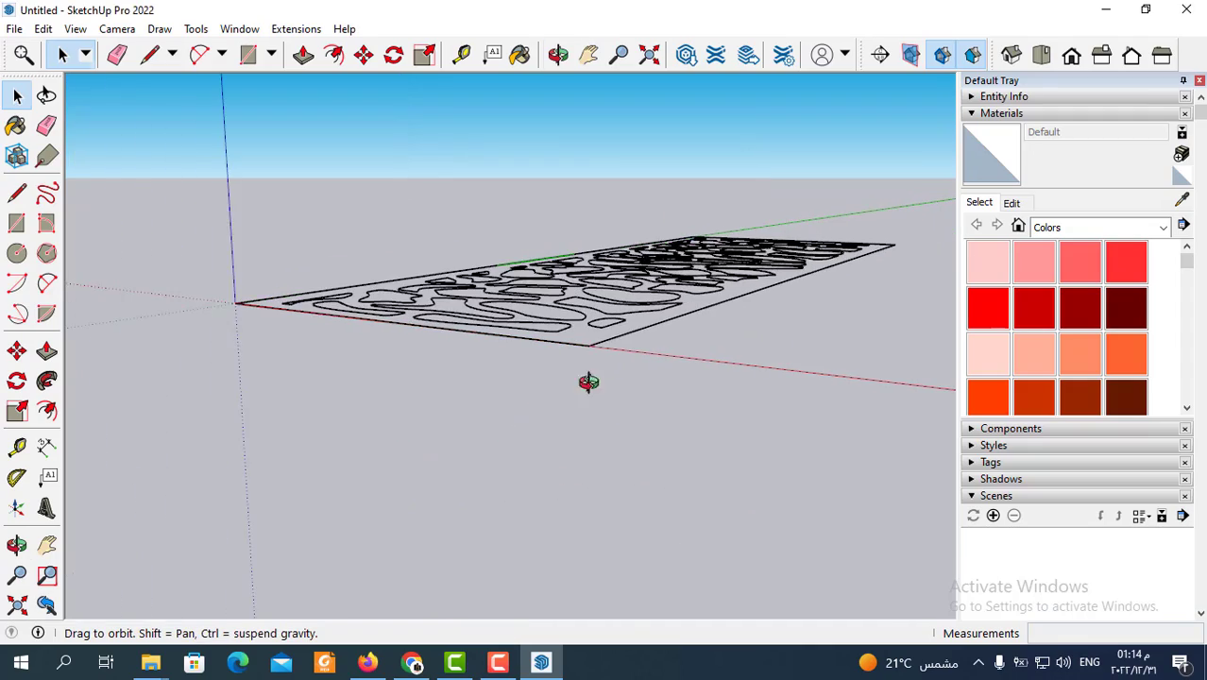
pyautogui.scroll(5, 647, 422)
pyautogui.scroll(-5, 647, 422)
pyautogui.moveTo(646, 422); pyautogui.dragTo(612, 469, button='middle')
pyautogui.scroll(2, 650, 283)
pyautogui.scroll(2, 648, 274)
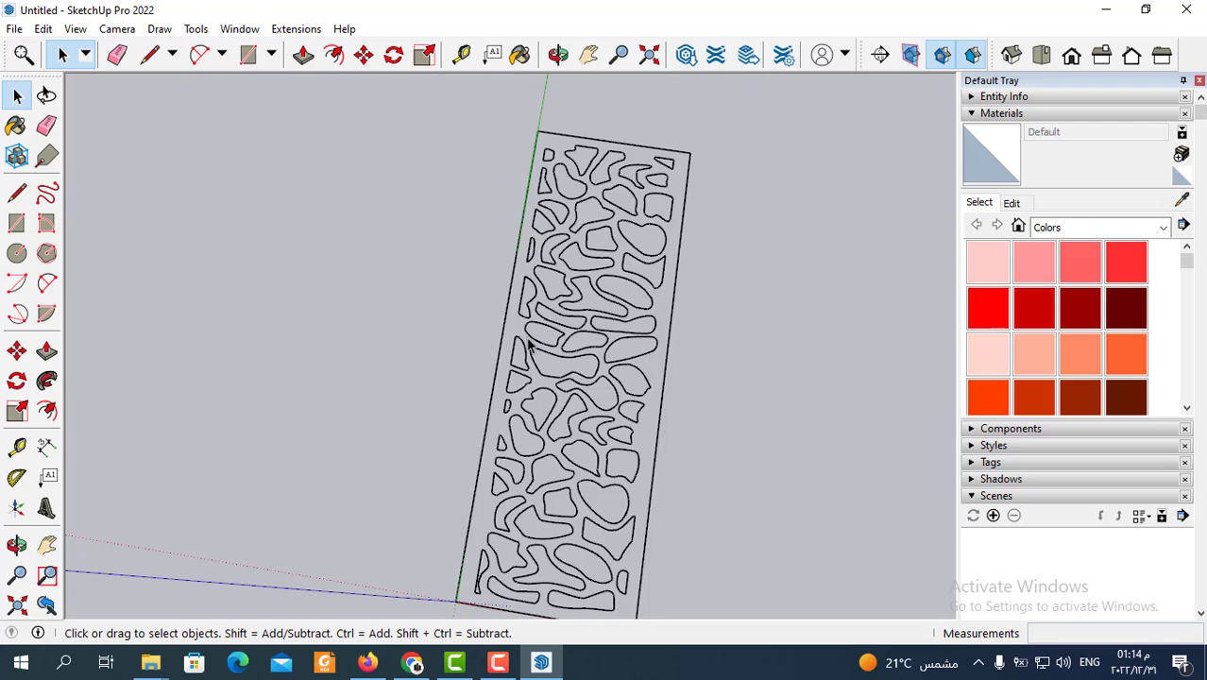
pyautogui.moveTo(678, 250); pyautogui.dragTo(635, 341, button='middle')
pyautogui.moveTo(574, 394)
pyautogui.mouseDown(button='middle')
pyautogui.moveTo(598, 445)
pyautogui.moveTo(679, 528)
pyautogui.mouseUp(button='middle')
pyautogui.scroll(-2, 535, 404)
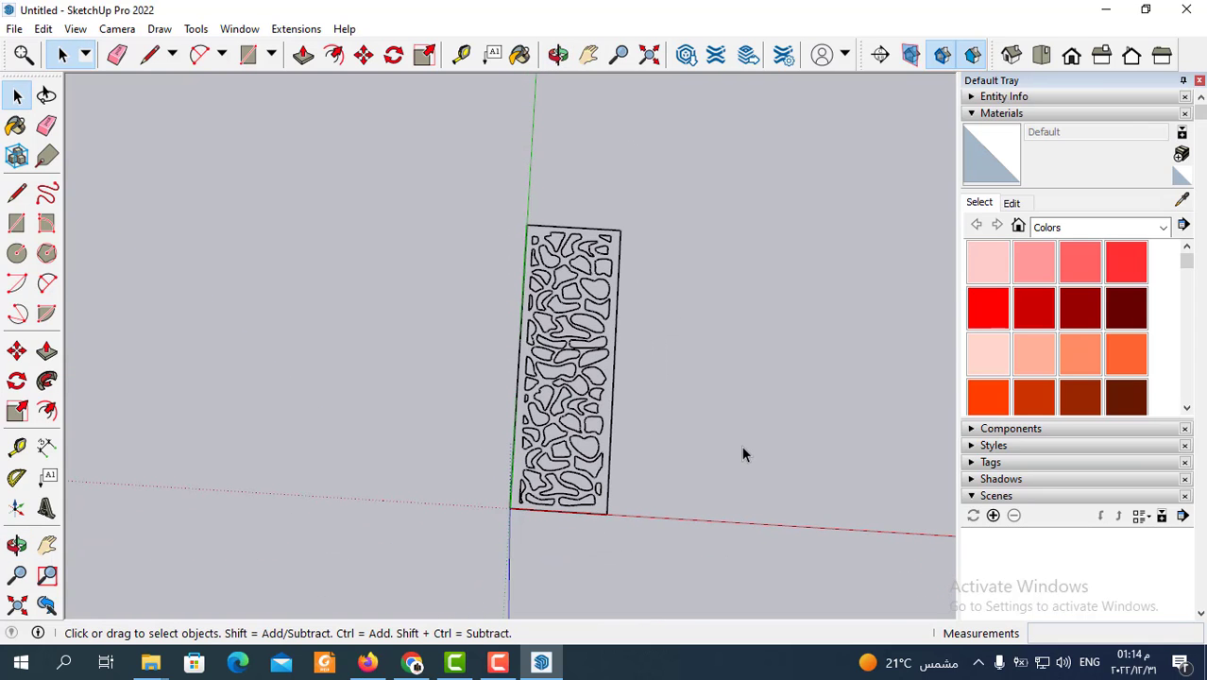
pyautogui.moveTo(743, 453); pyautogui.dragTo(529, 283, button='middle')
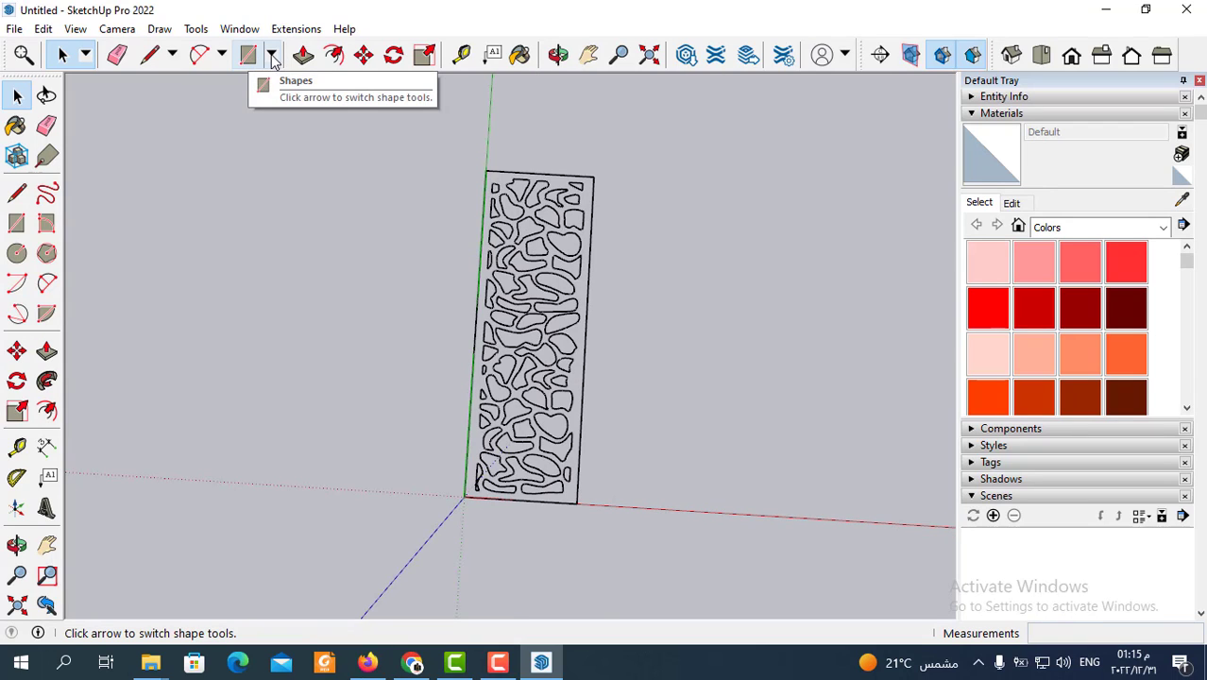
# Draw a rectangle from the panel's bottom-right to top-left corner, then select the new face and edges
pyautogui.click(272, 57)
pyautogui.click(283, 82)
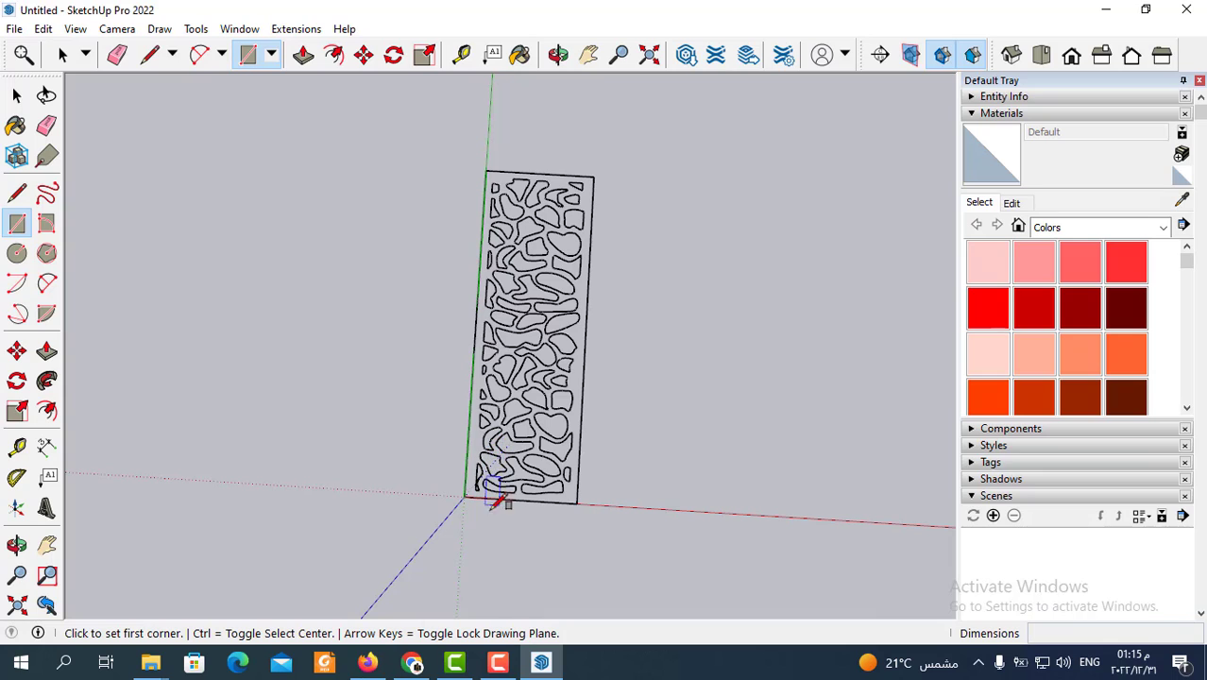
pyautogui.click(576, 503)
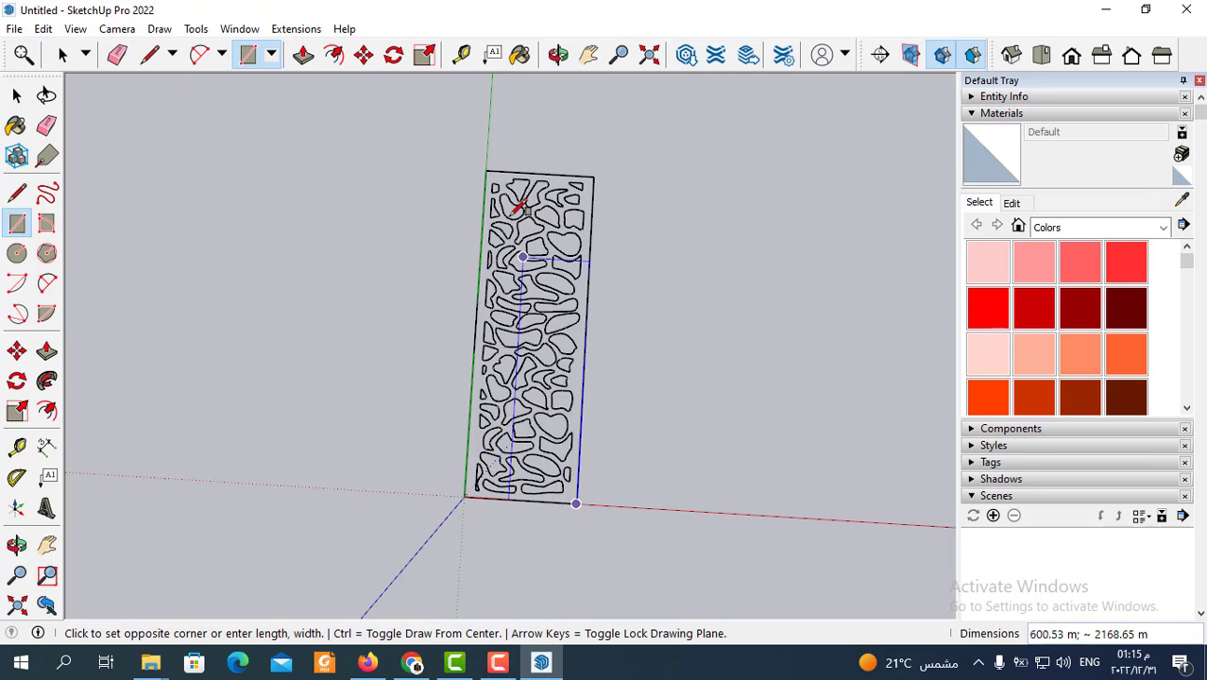
pyautogui.scroll(1, 488, 165)
pyautogui.click(484, 168)
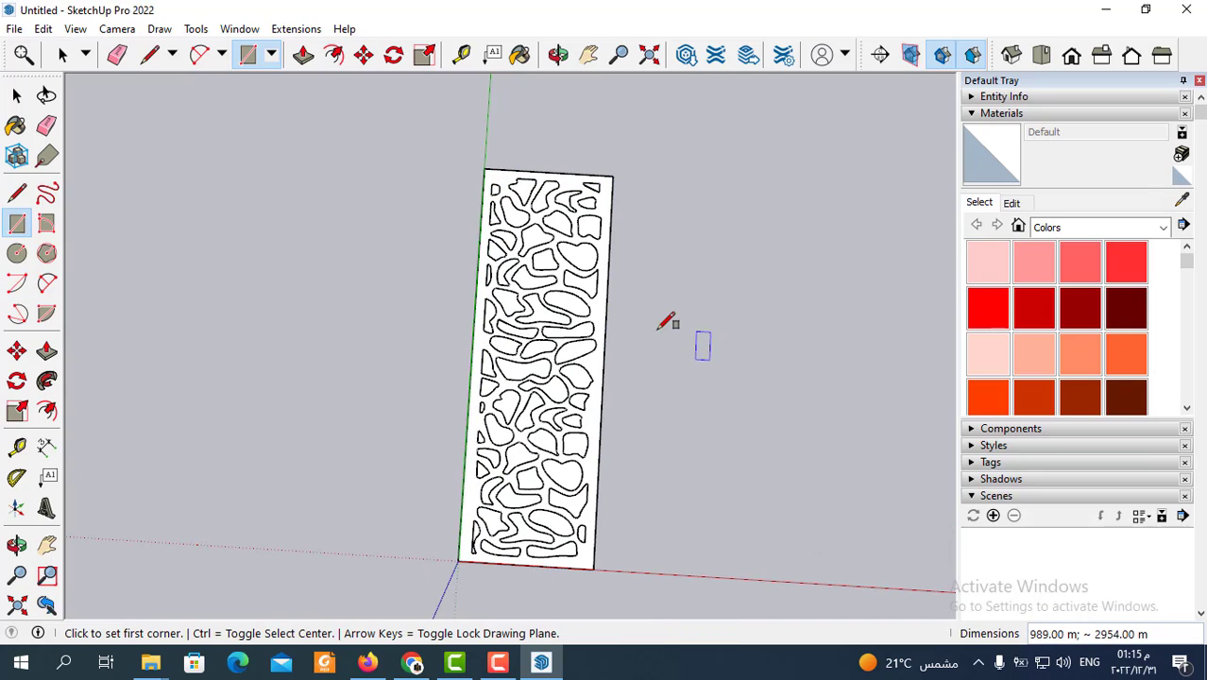
pyautogui.click(59, 59)
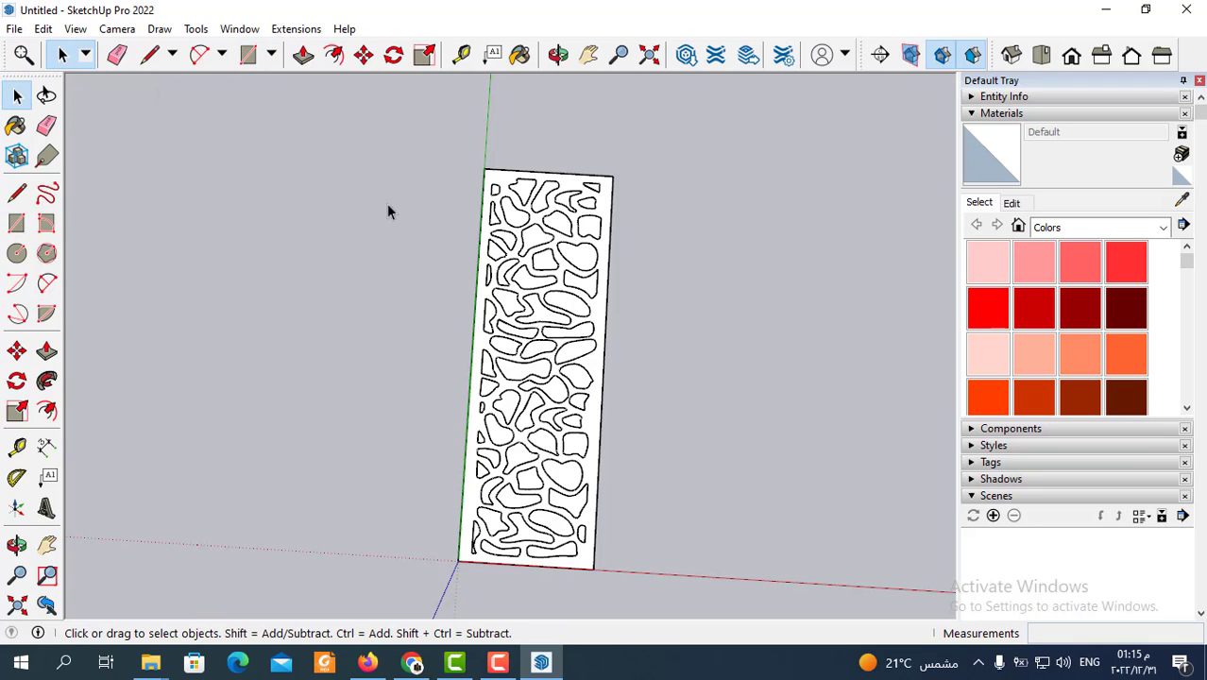
pyautogui.click(580, 413)
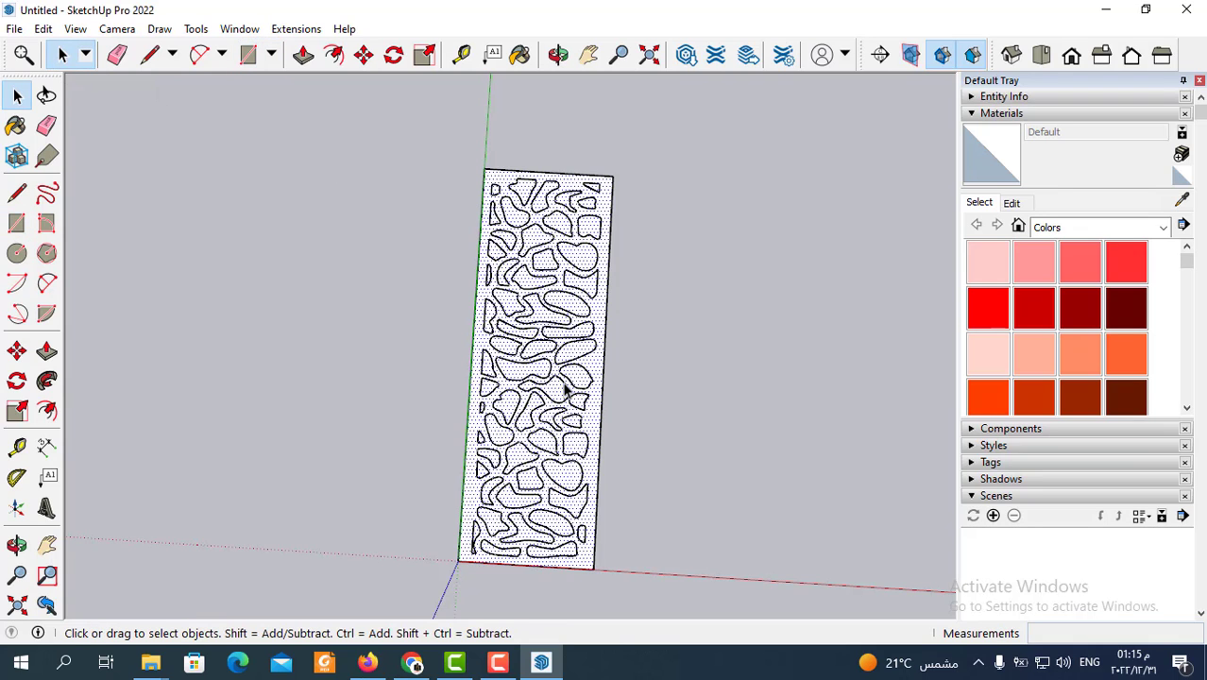
pyautogui.doubleClick(563, 397)
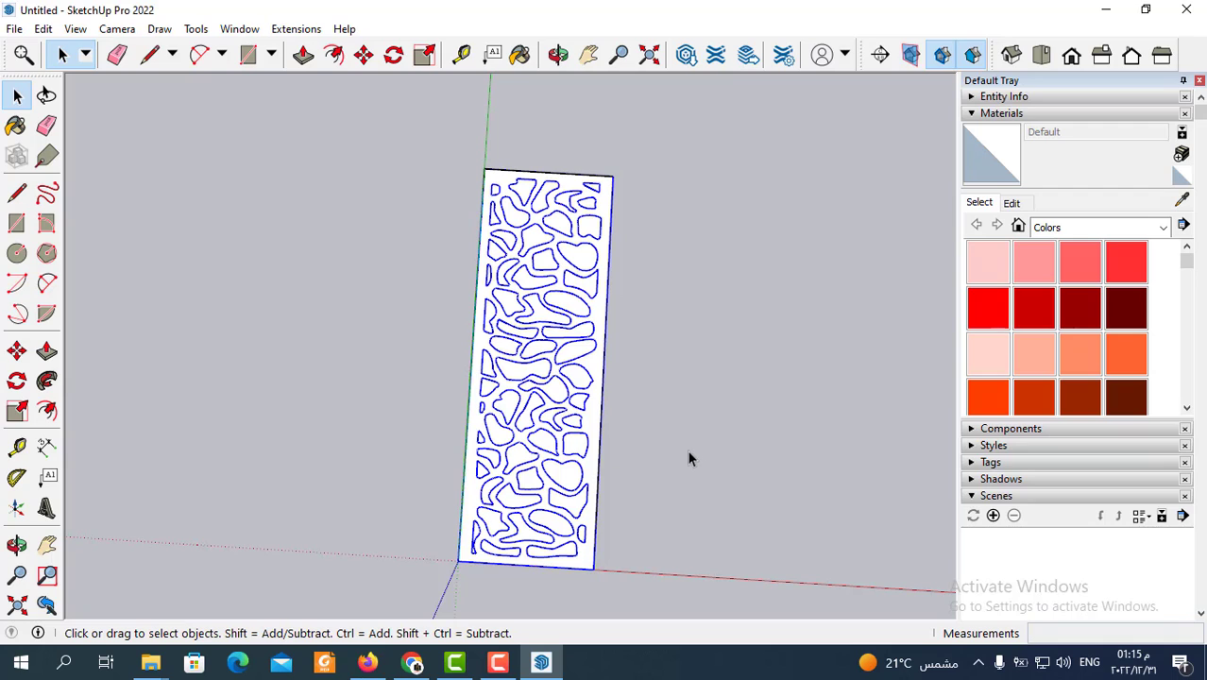
# Explode the pattern panel component into loose edges and faces
pyautogui.rightClick(557, 376)
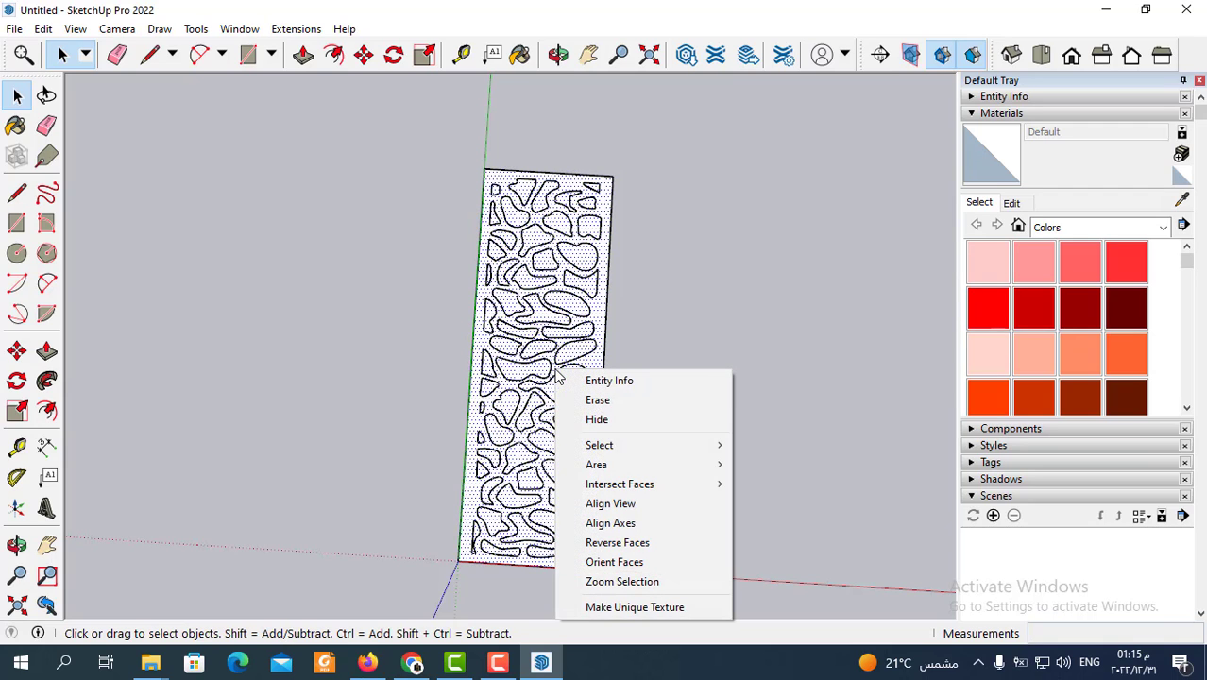
pyautogui.press('Escape')
pyautogui.doubleClick(566, 398)
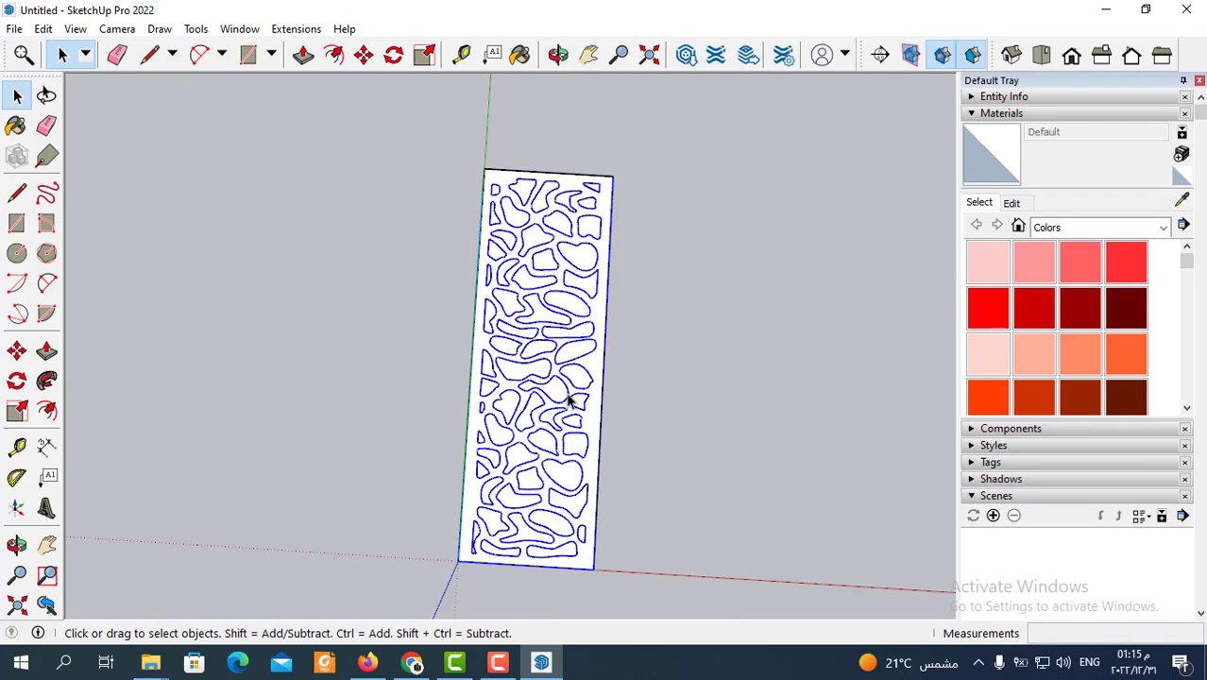
pyautogui.rightClick(567, 401)
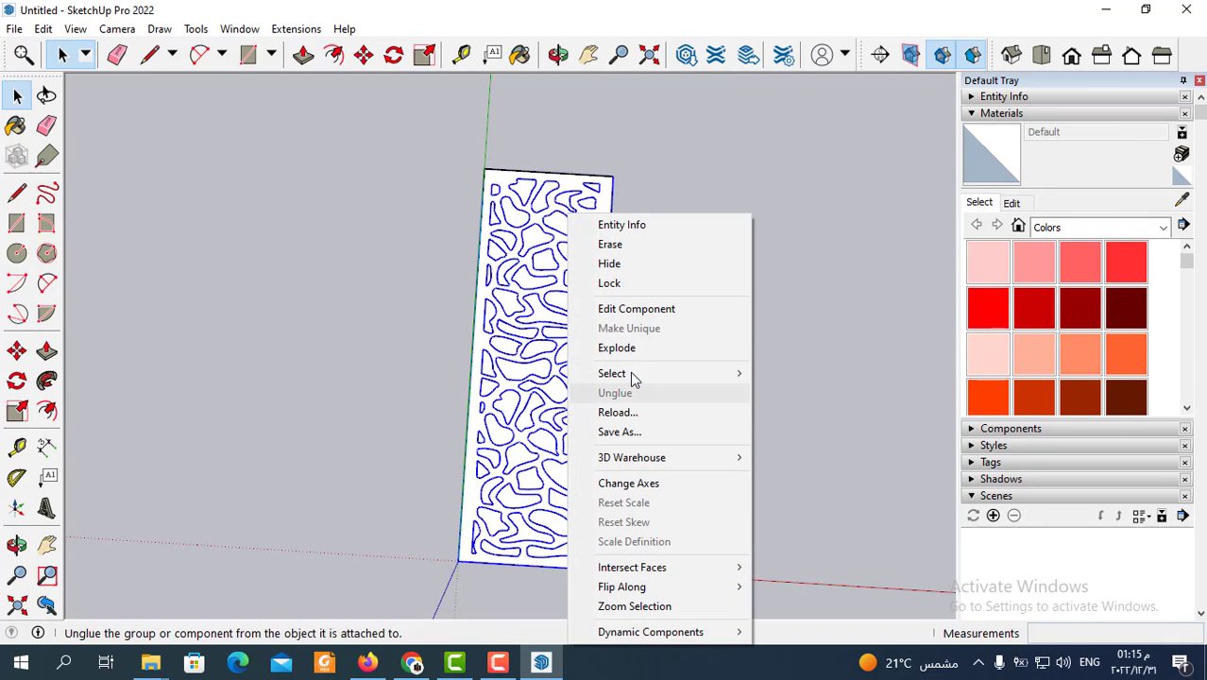
pyautogui.click(617, 348)
pyautogui.click(729, 400)
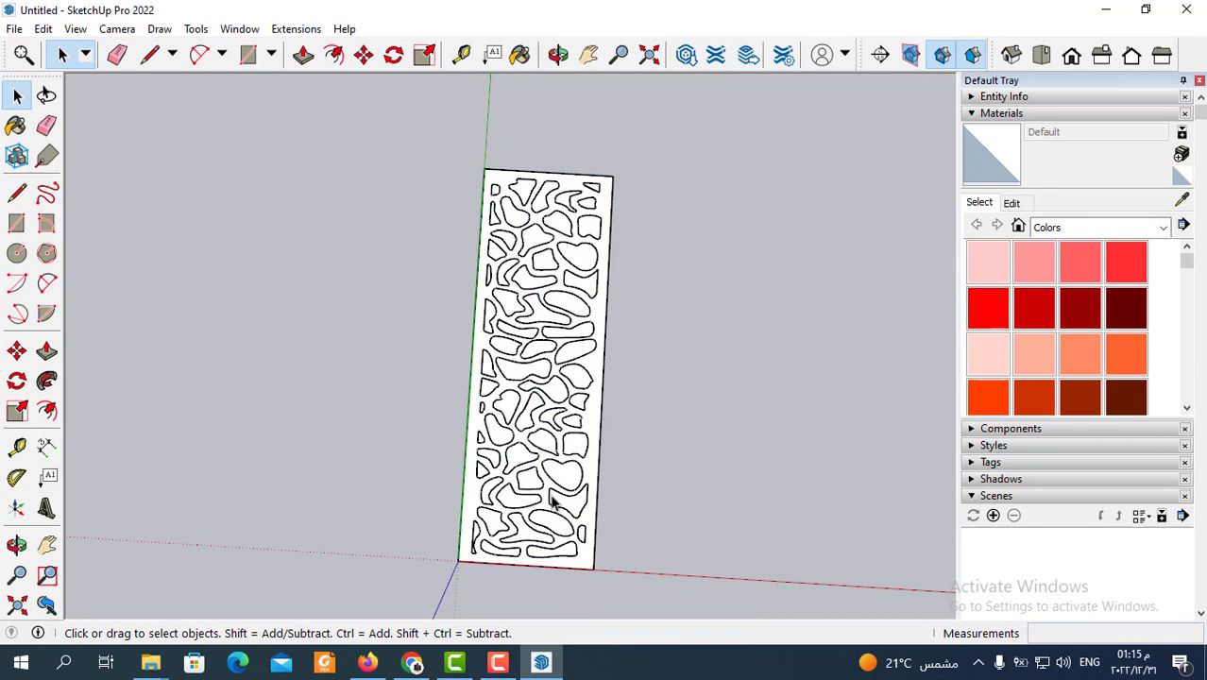
# Zoom in and select the white panel face to inspect it
pyautogui.scroll(2, 553, 502)
pyautogui.click(618, 585)
pyautogui.scroll(1, 627, 597)
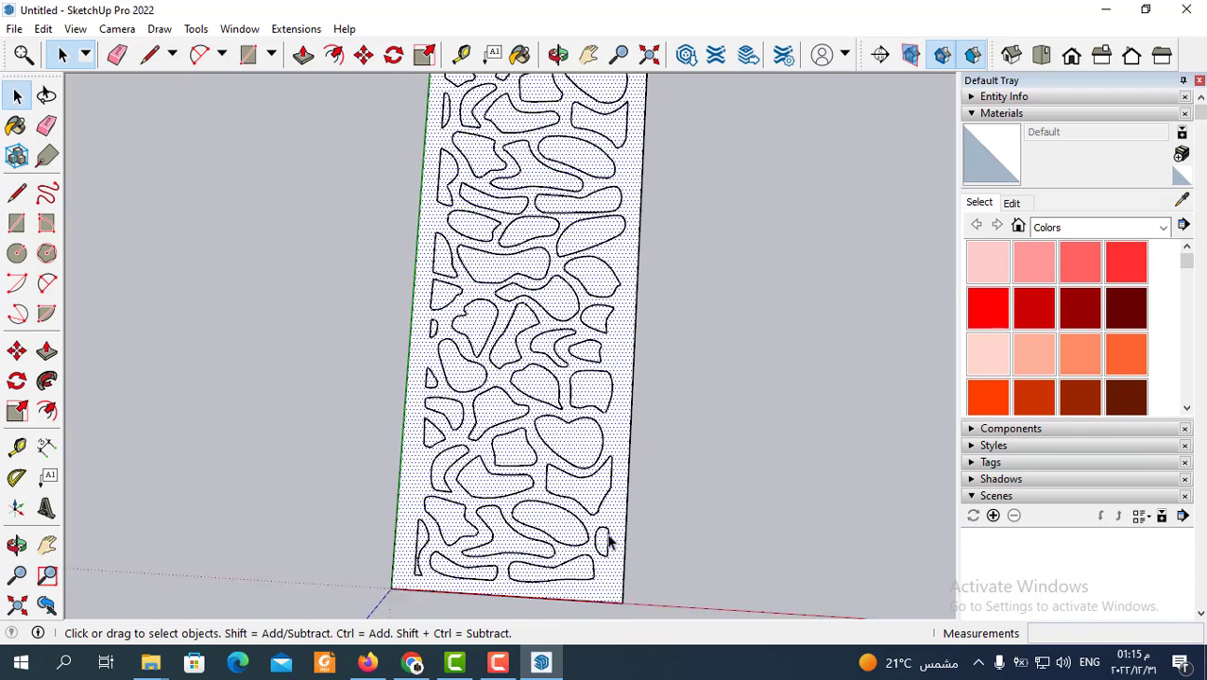
pyautogui.scroll(-1, 609, 542)
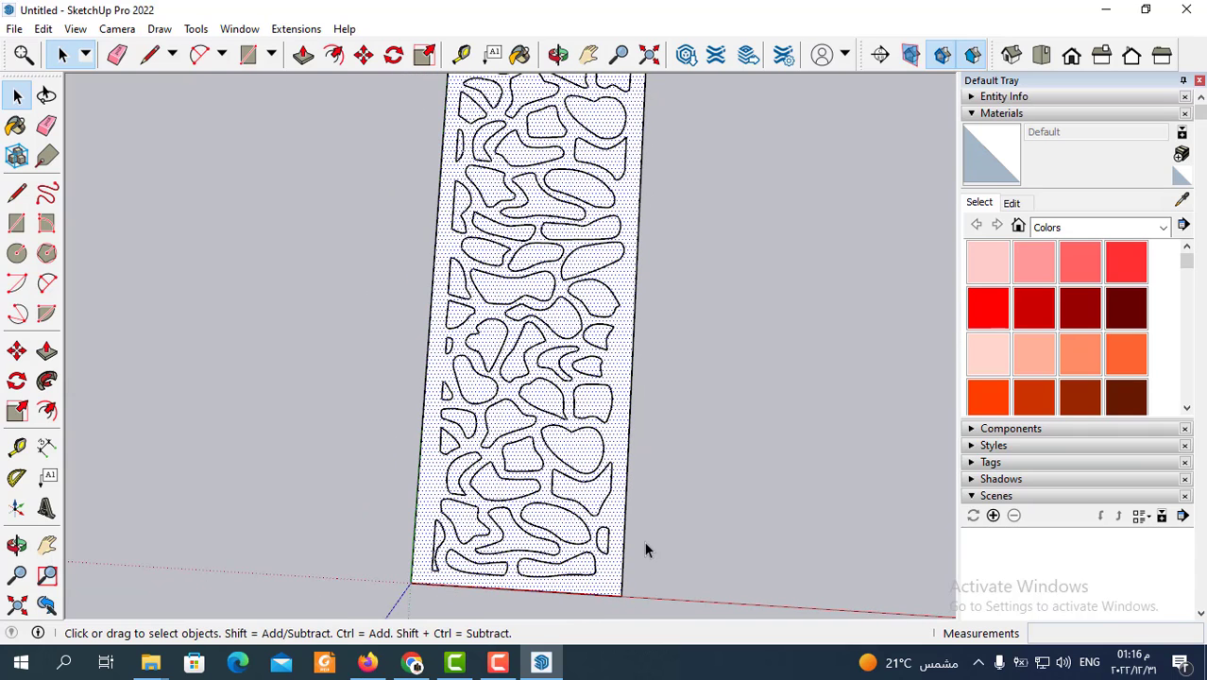
pyautogui.scroll(1, 590, 567)
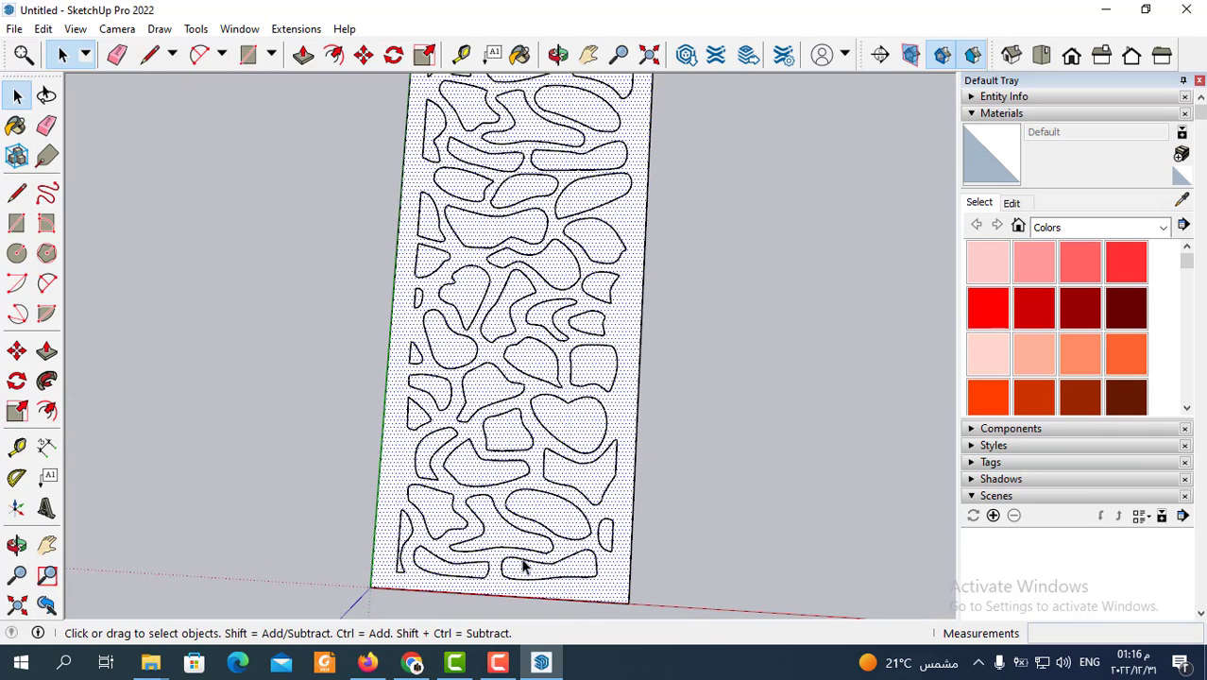
pyautogui.scroll(-1, 545, 428)
pyautogui.scroll(-1, 567, 519)
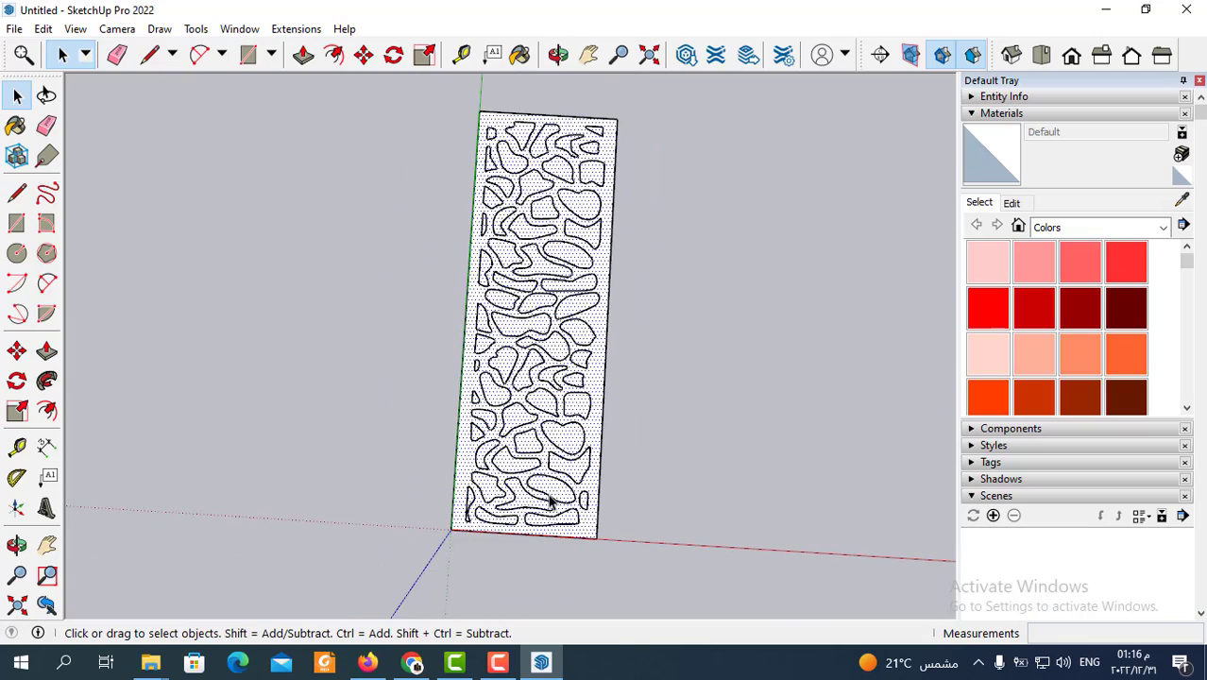
pyautogui.scroll(1, 553, 493)
pyautogui.scroll(-2, 595, 411)
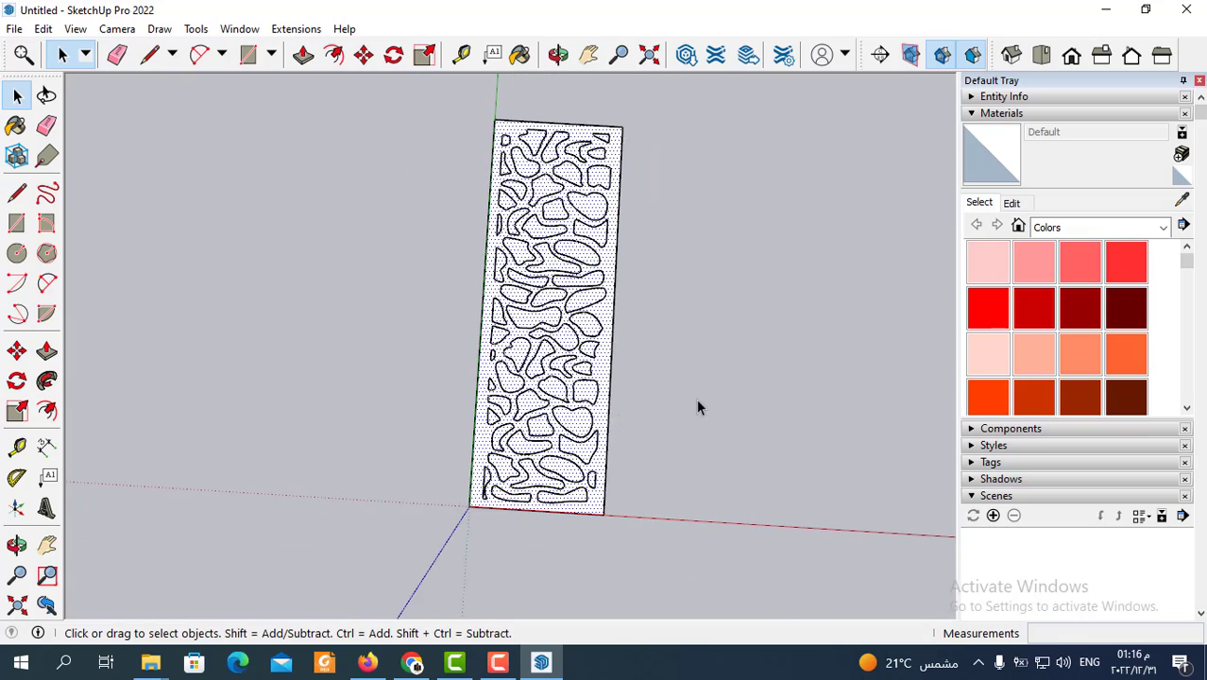
pyautogui.scroll(1, 652, 448)
pyautogui.scroll(3, 590, 458)
pyautogui.click(548, 445)
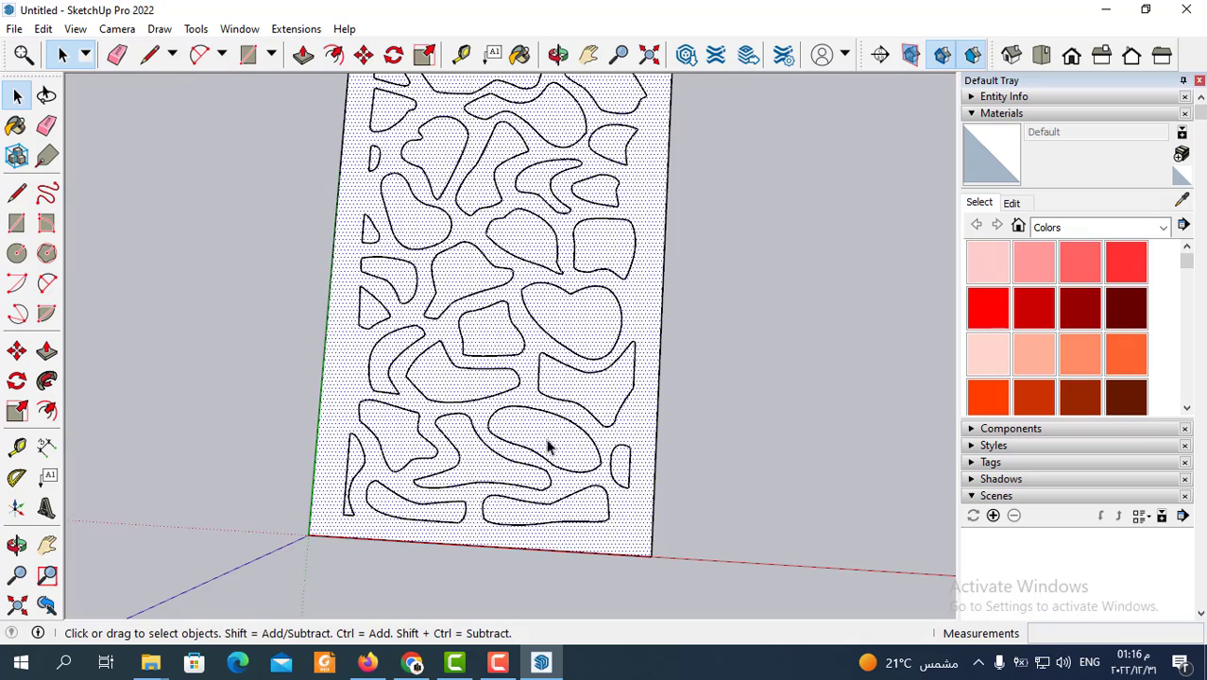
pyautogui.click(727, 441)
pyautogui.scroll(-2, 614, 464)
pyautogui.scroll(-1, 617, 472)
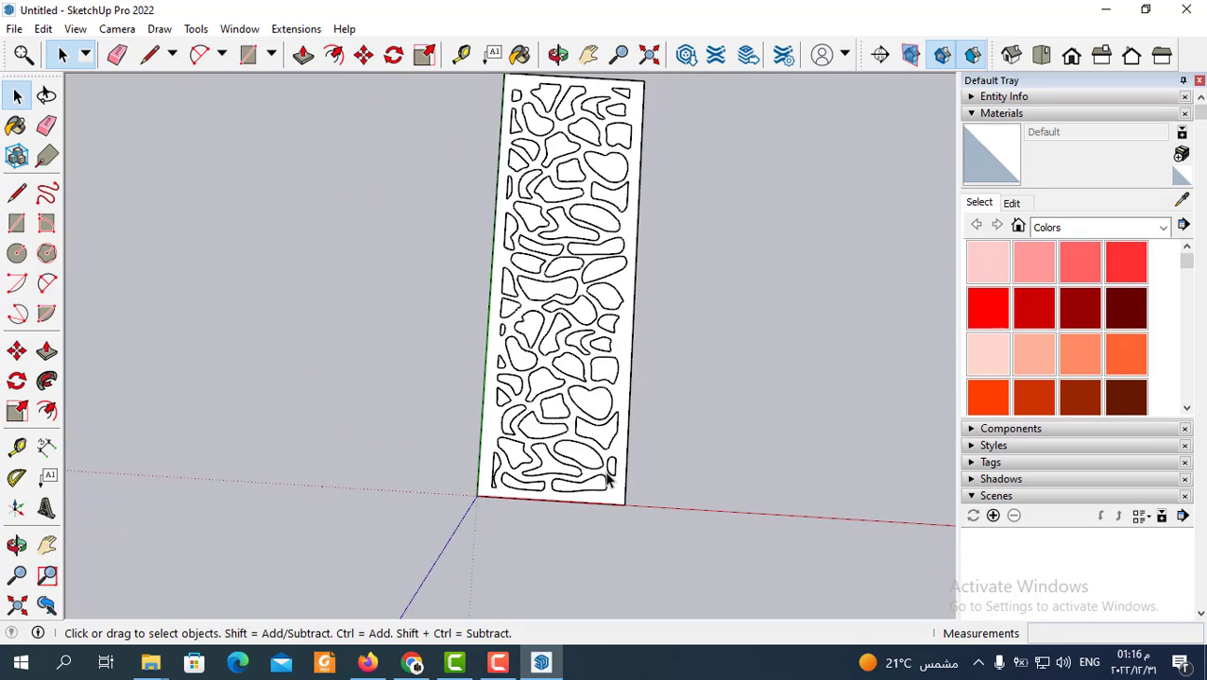
pyautogui.scroll(3, 605, 467)
pyautogui.scroll(-3, 599, 465)
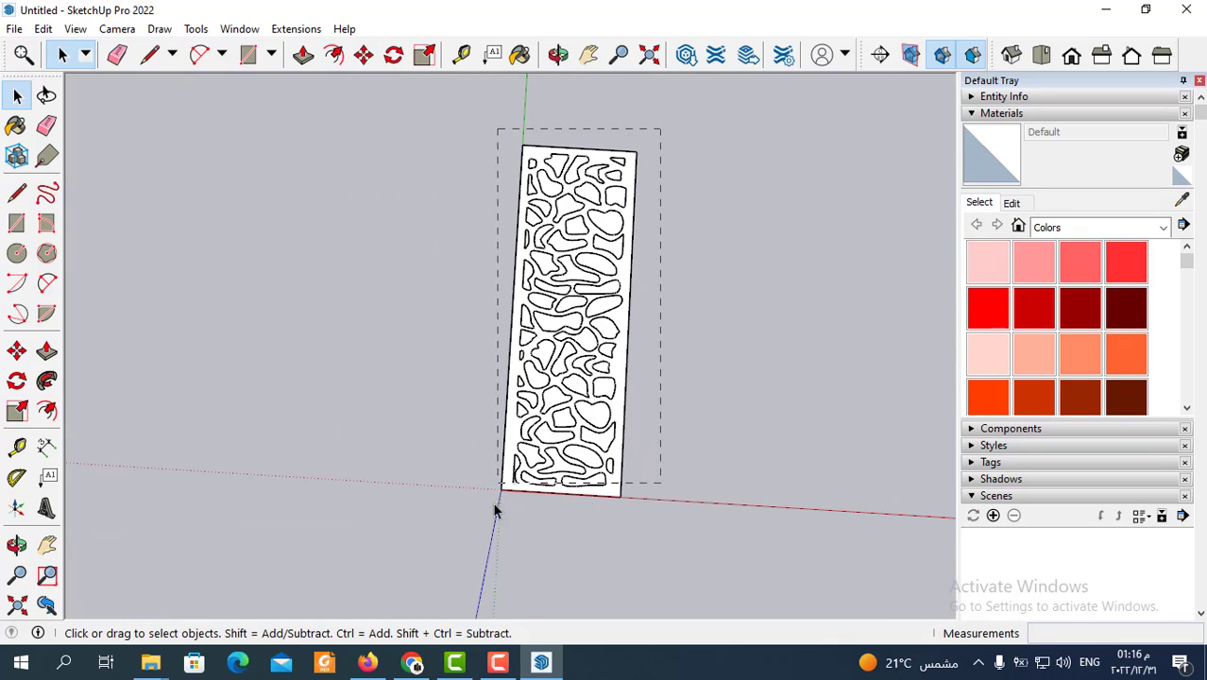
# Window-select the whole panel and apply Intersect Faces > With Model, then deselect
pyautogui.moveTo(495, 511); pyautogui.dragTo(526, 511)
pyautogui.rightClick(546, 479)
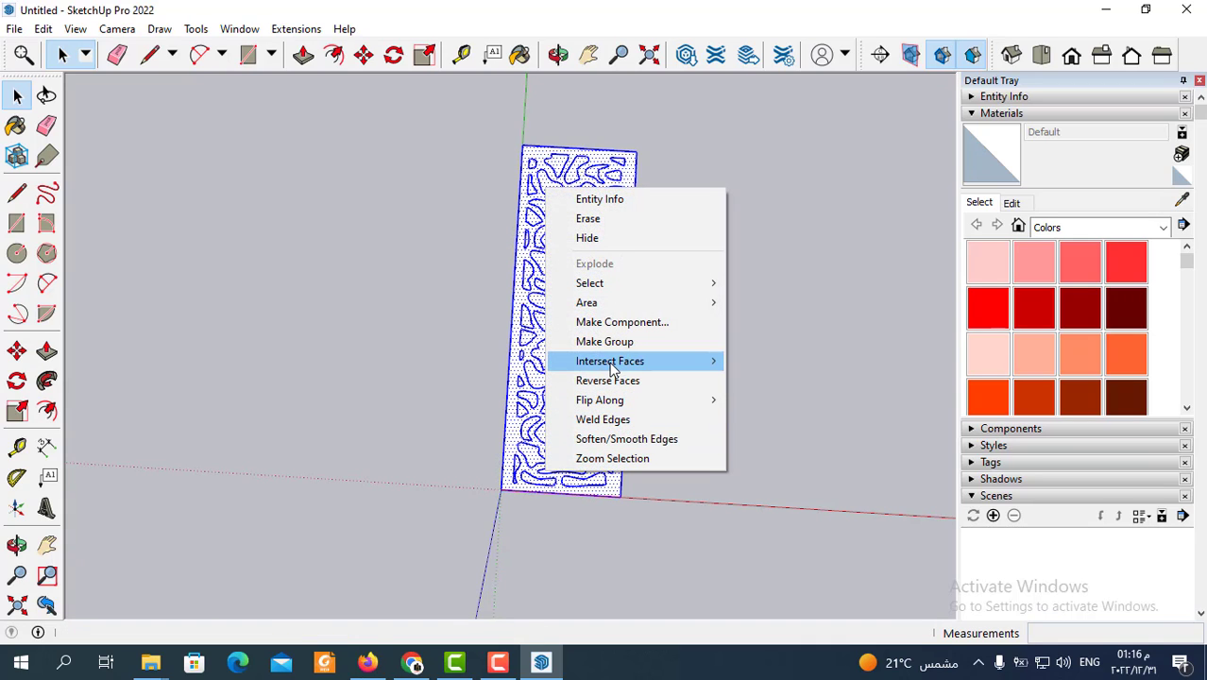
pyautogui.moveTo(610, 361)
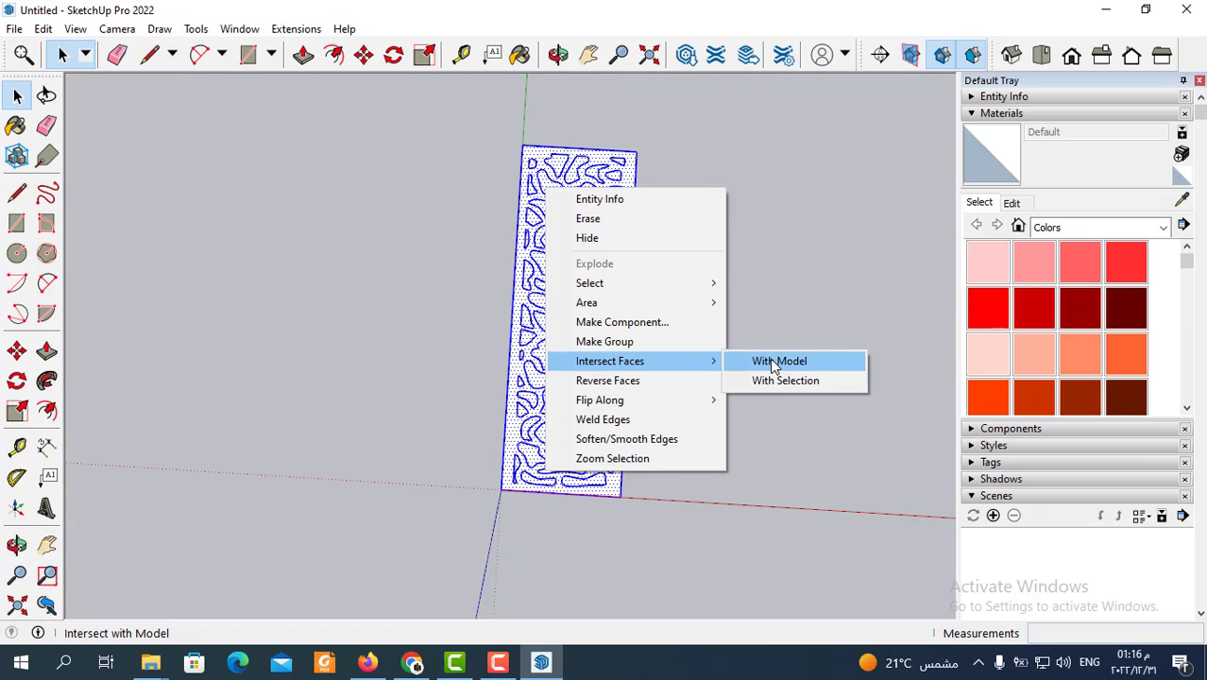
pyautogui.click(775, 363)
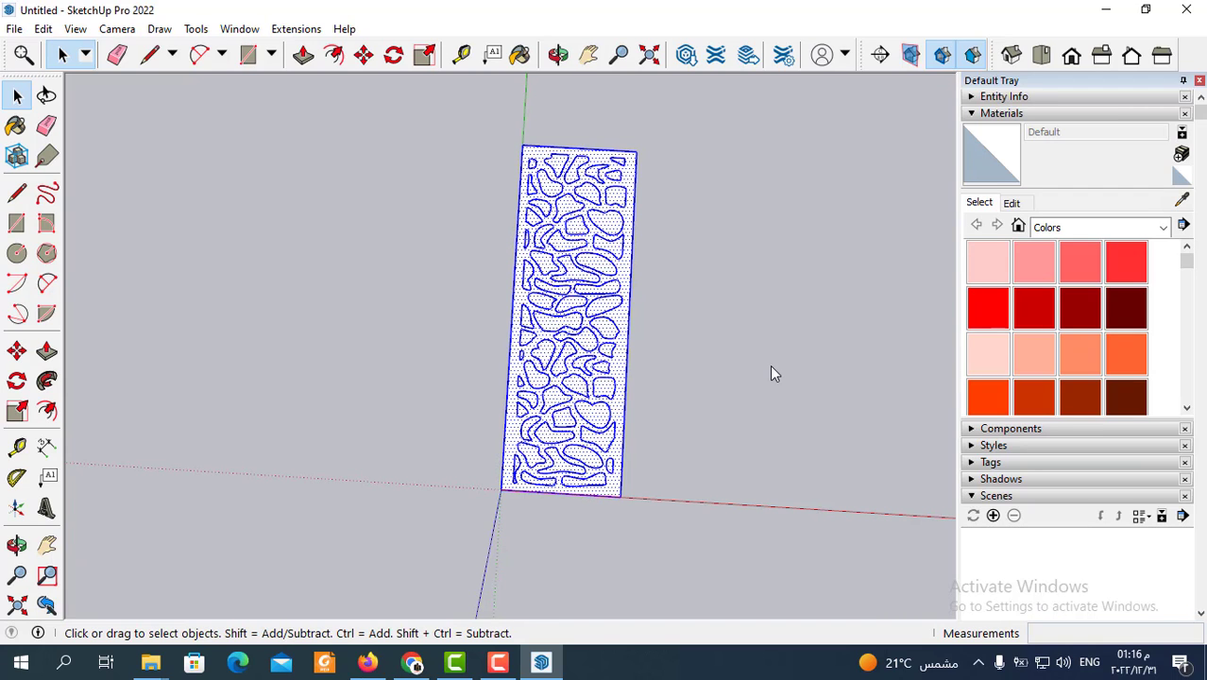
pyautogui.click(771, 368)
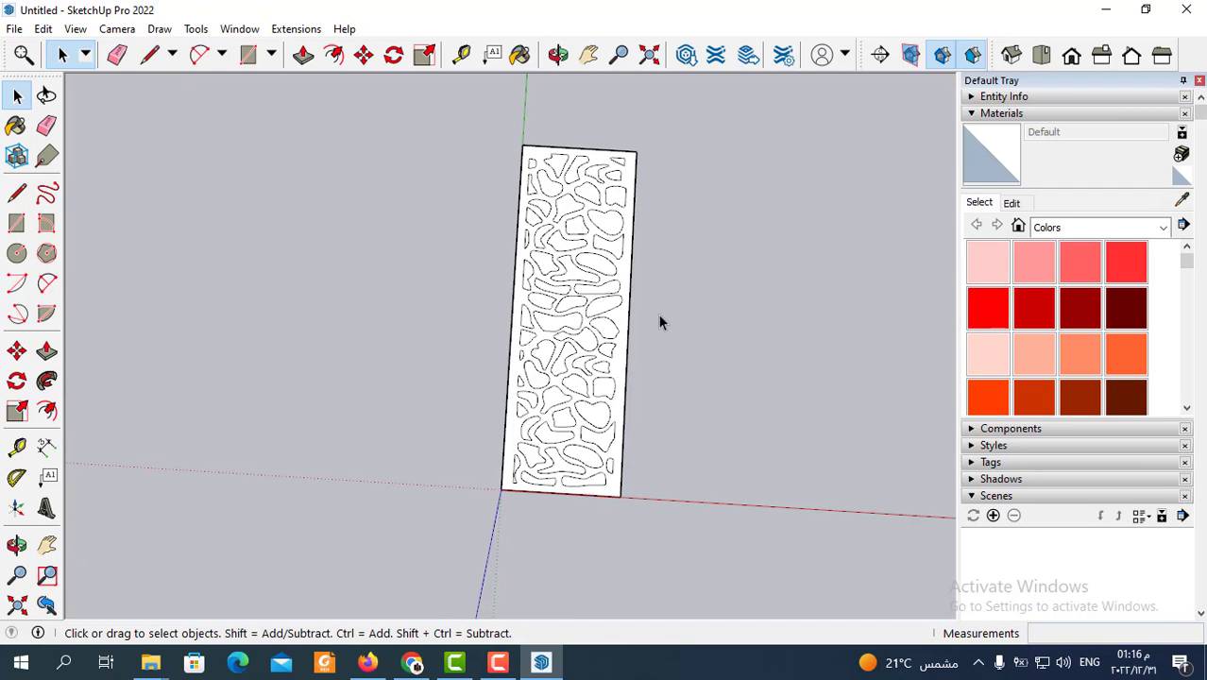
pyautogui.scroll(2, 657, 382)
pyautogui.scroll(1, 614, 472)
pyautogui.scroll(2, 567, 545)
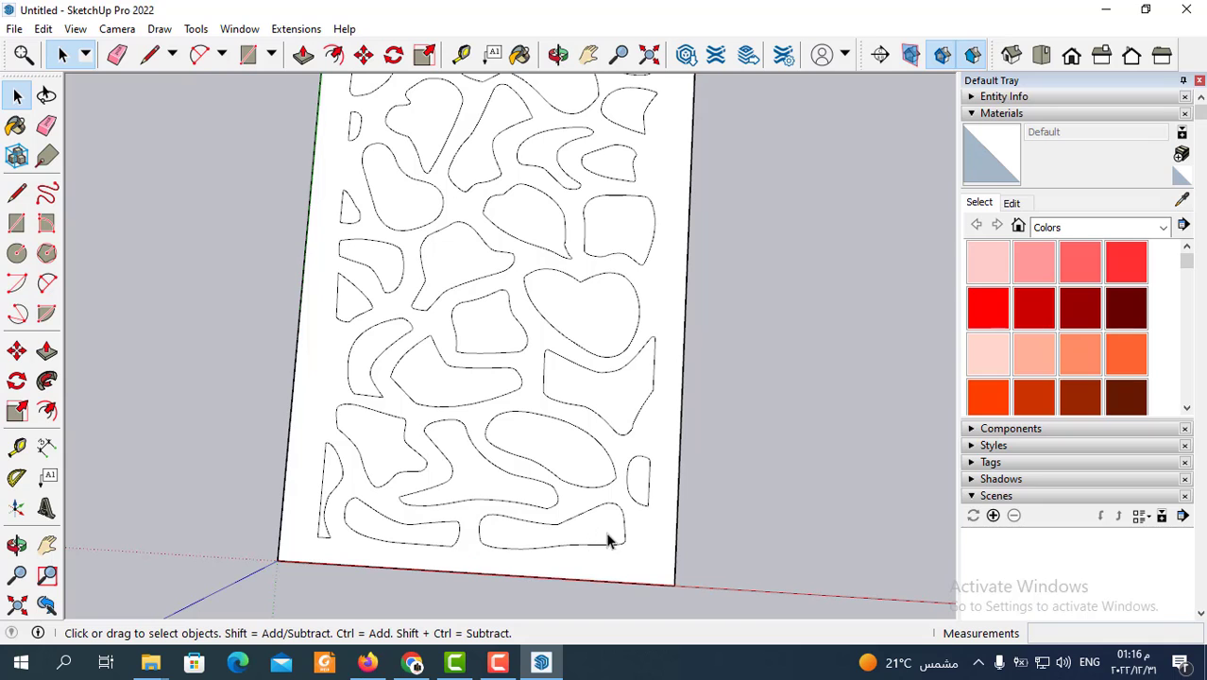
pyautogui.click(609, 536)
pyautogui.click(635, 567)
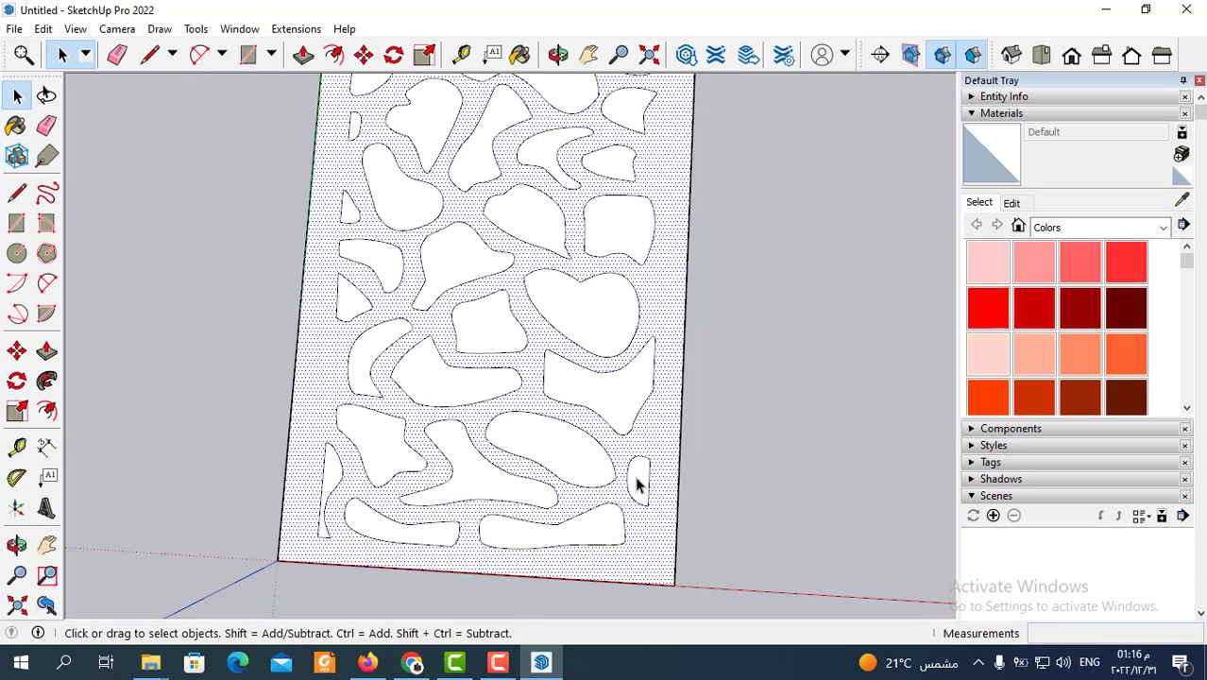
pyautogui.click(582, 463)
pyautogui.moveTo(622, 548); pyautogui.dragTo(626, 496, button='middle')
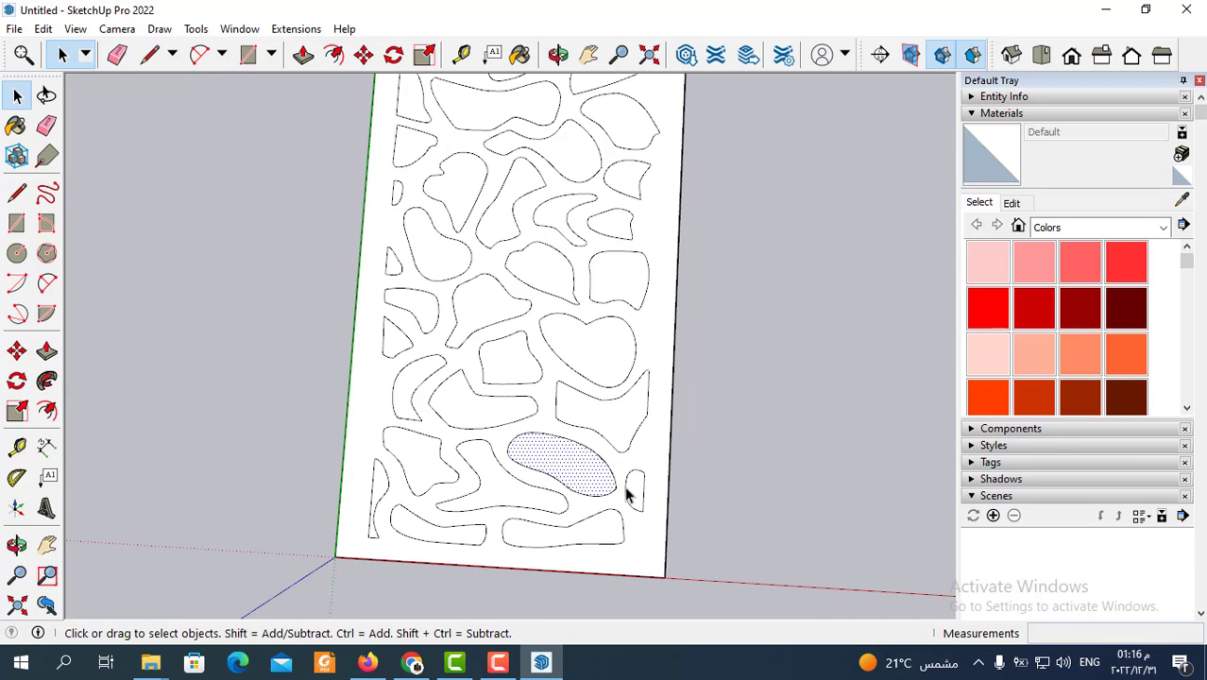
pyautogui.click(628, 419)
pyautogui.click(649, 347)
pyautogui.click(599, 344)
pyautogui.moveTo(560, 449)
pyautogui.mouseDown(button='middle')
pyautogui.moveTo(583, 265)
pyautogui.moveTo(541, 404)
pyautogui.mouseUp(button='middle')
pyautogui.scroll(2, 576, 258)
pyautogui.scroll(-6, 541, 404)
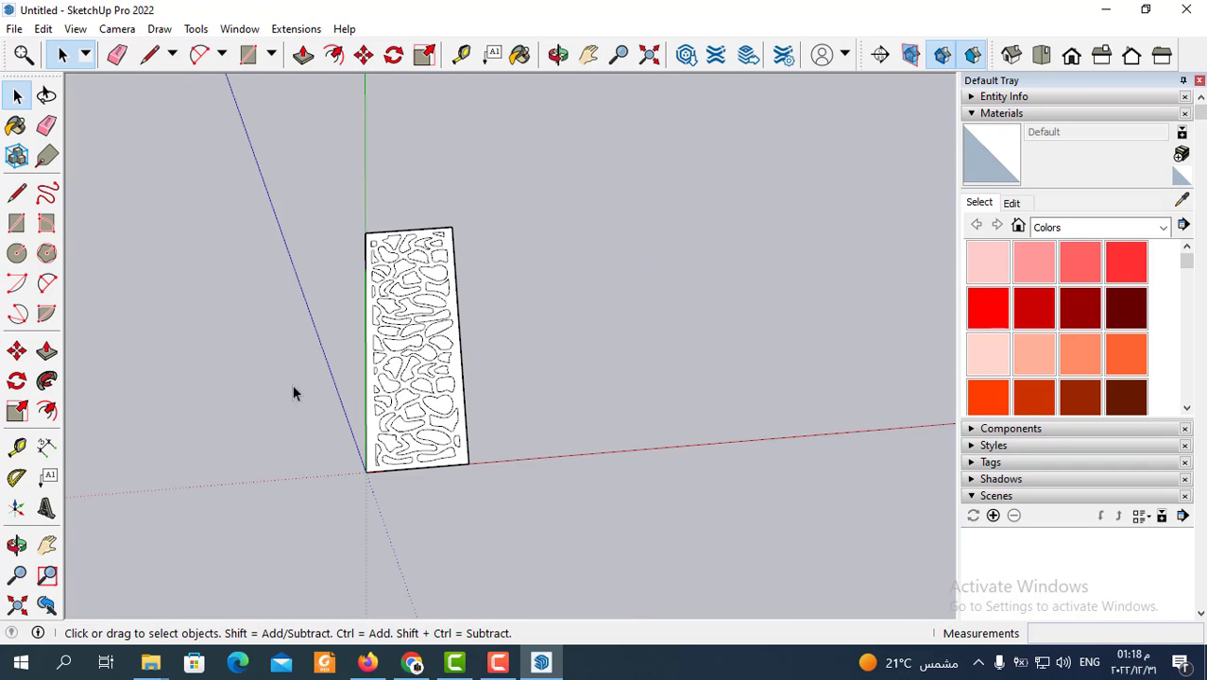
pyautogui.scroll(1, 293, 392)
pyautogui.scroll(2, 491, 486)
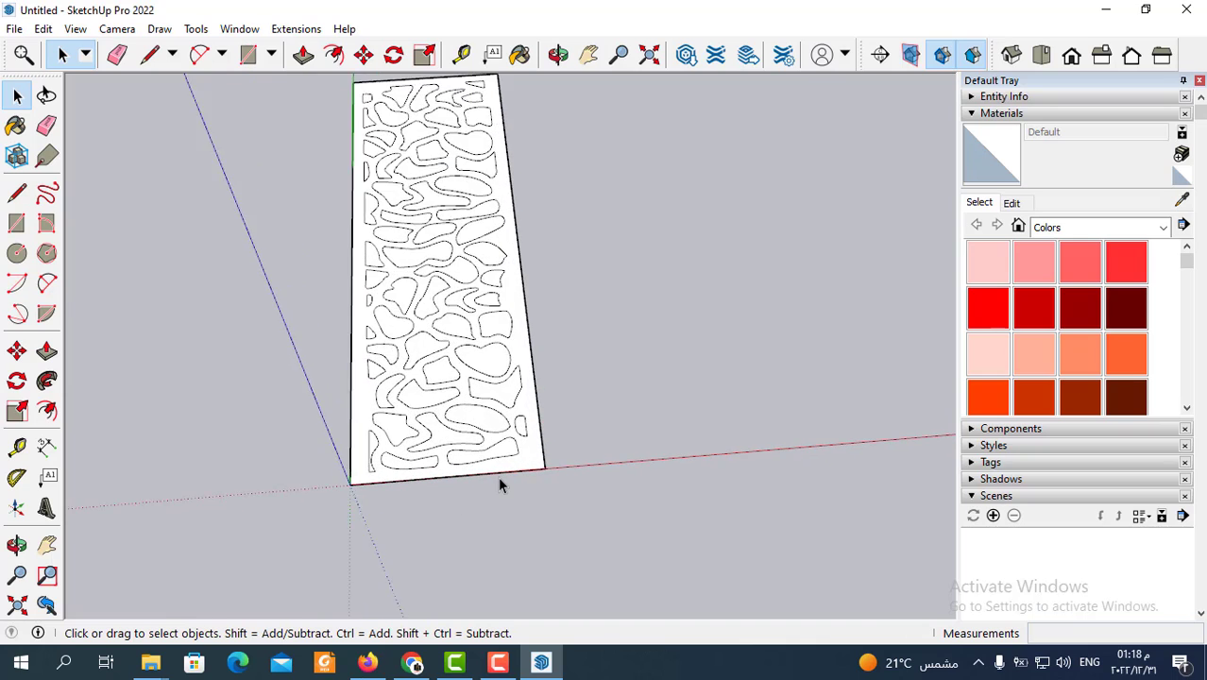
pyautogui.scroll(2, 499, 480)
pyautogui.scroll(-2, 520, 505)
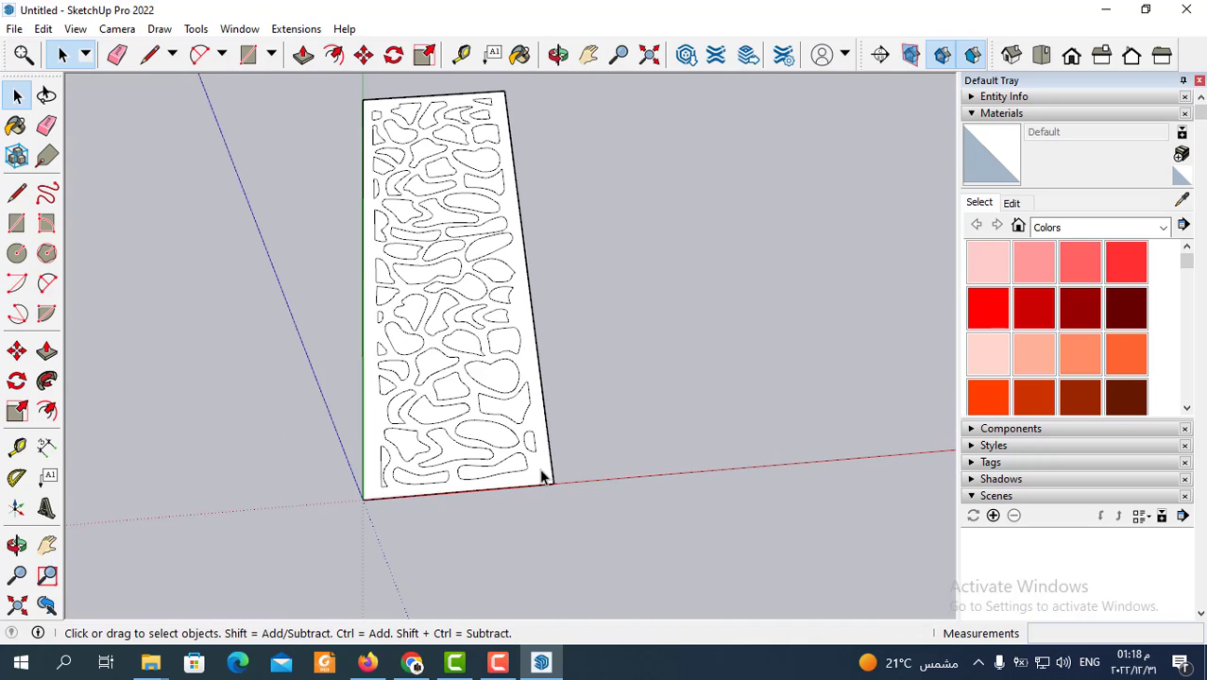
# Move-copy the panel with Ctrl from its bottom-left corner to a spot along the red axis
pyautogui.doubleClick(543, 476)
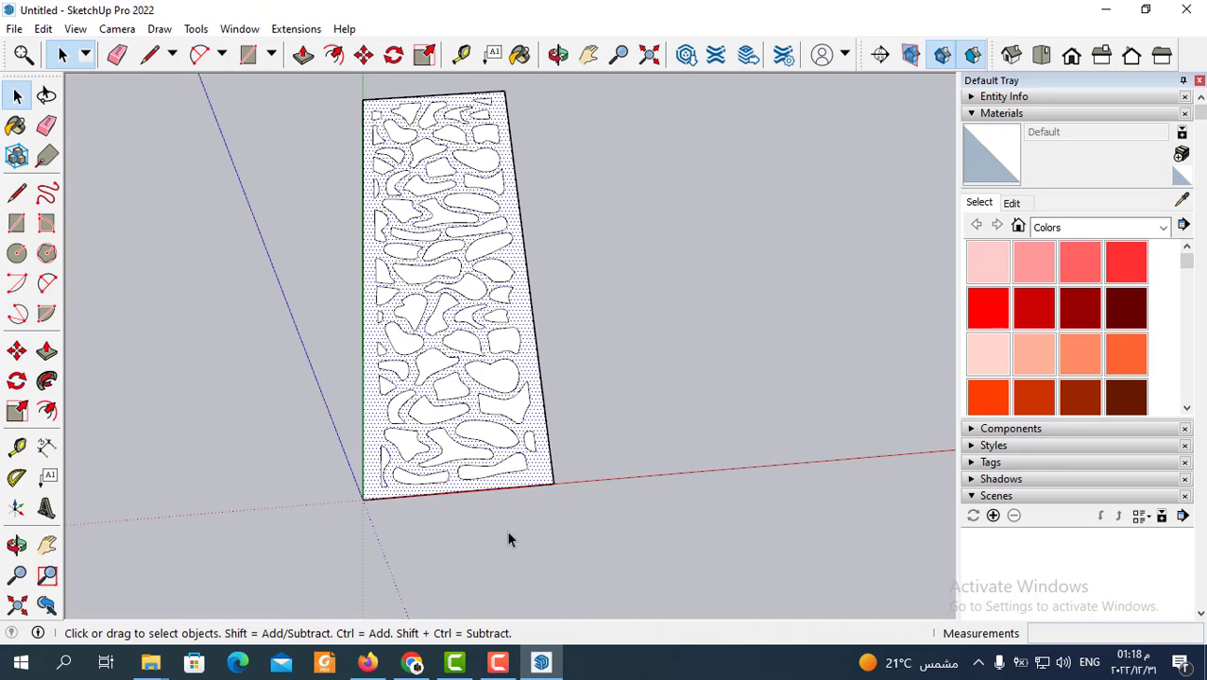
pyautogui.click(363, 56)
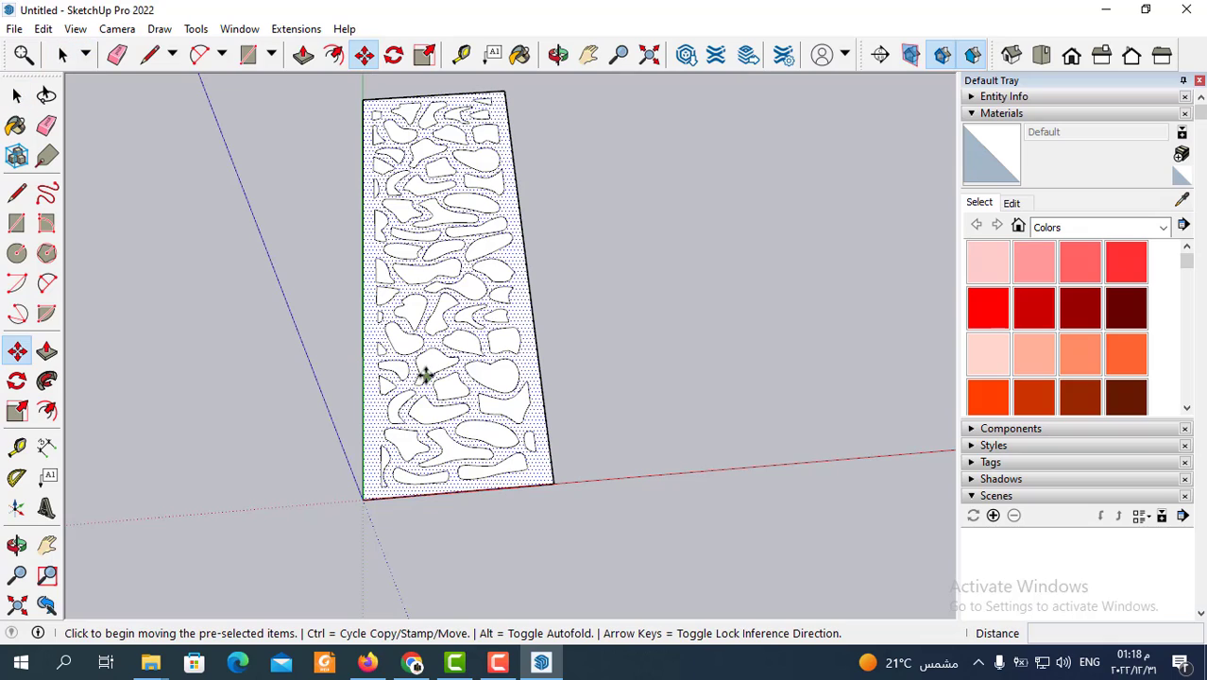
pyautogui.click(364, 501)
pyautogui.click(364, 499)
pyautogui.press('ctrl')
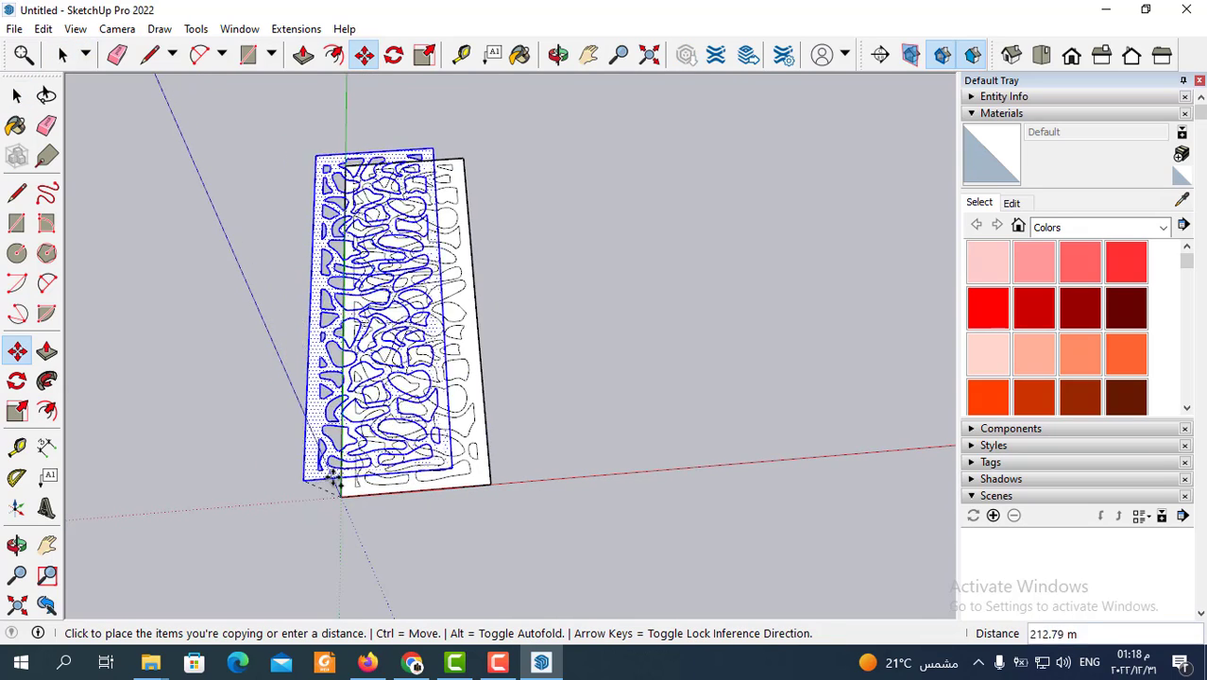
pyautogui.scroll(-2, 377, 473)
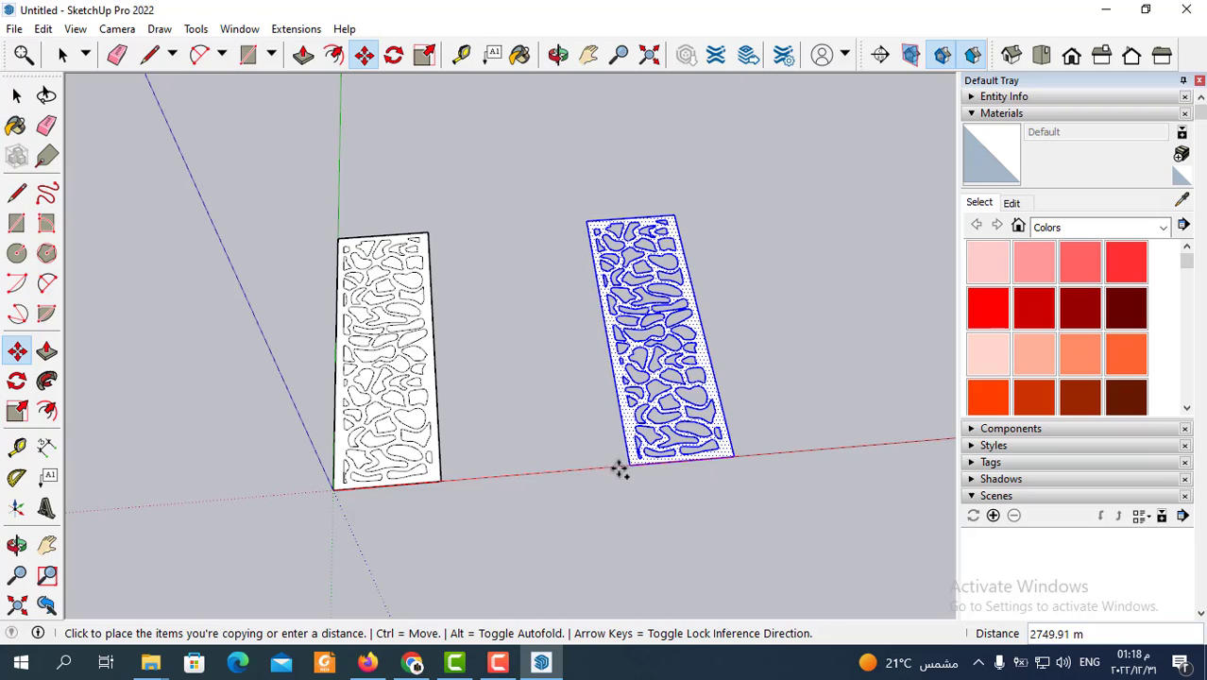
pyautogui.click(620, 466)
pyautogui.click(17, 95)
pyautogui.scroll(2, 493, 451)
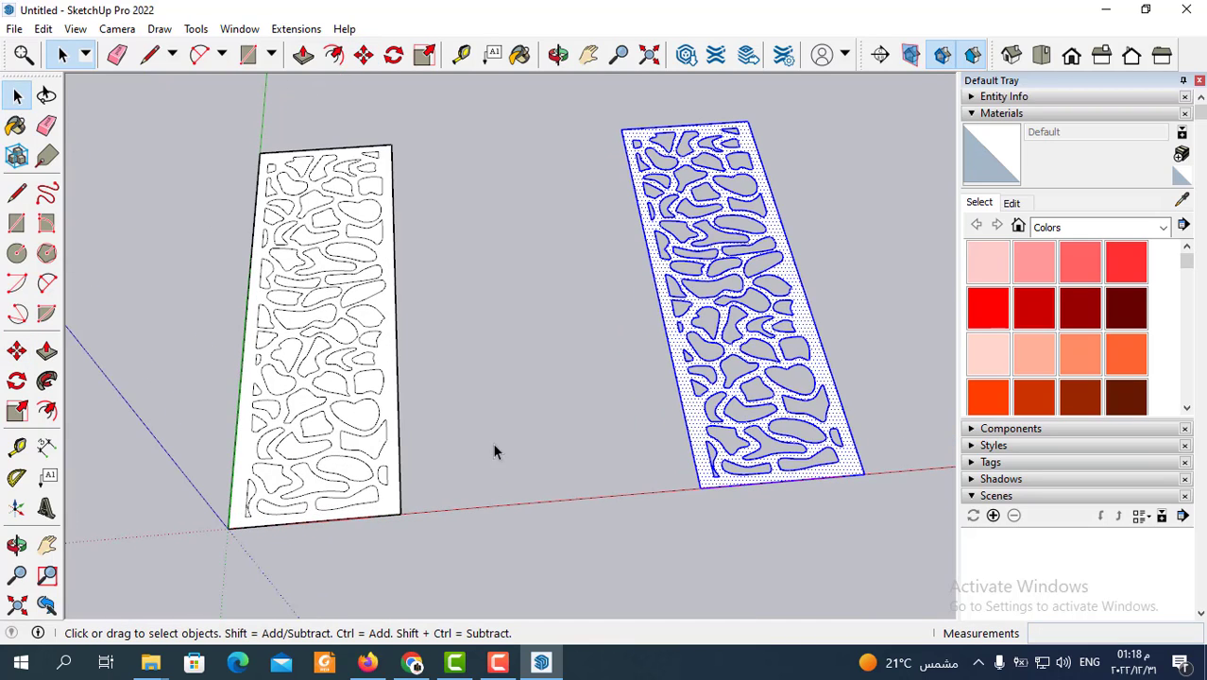
# Zoom in and select hole faces in the left panel
pyautogui.scroll(2, 326, 490)
pyautogui.scroll(1, 337, 436)
pyautogui.click(331, 434)
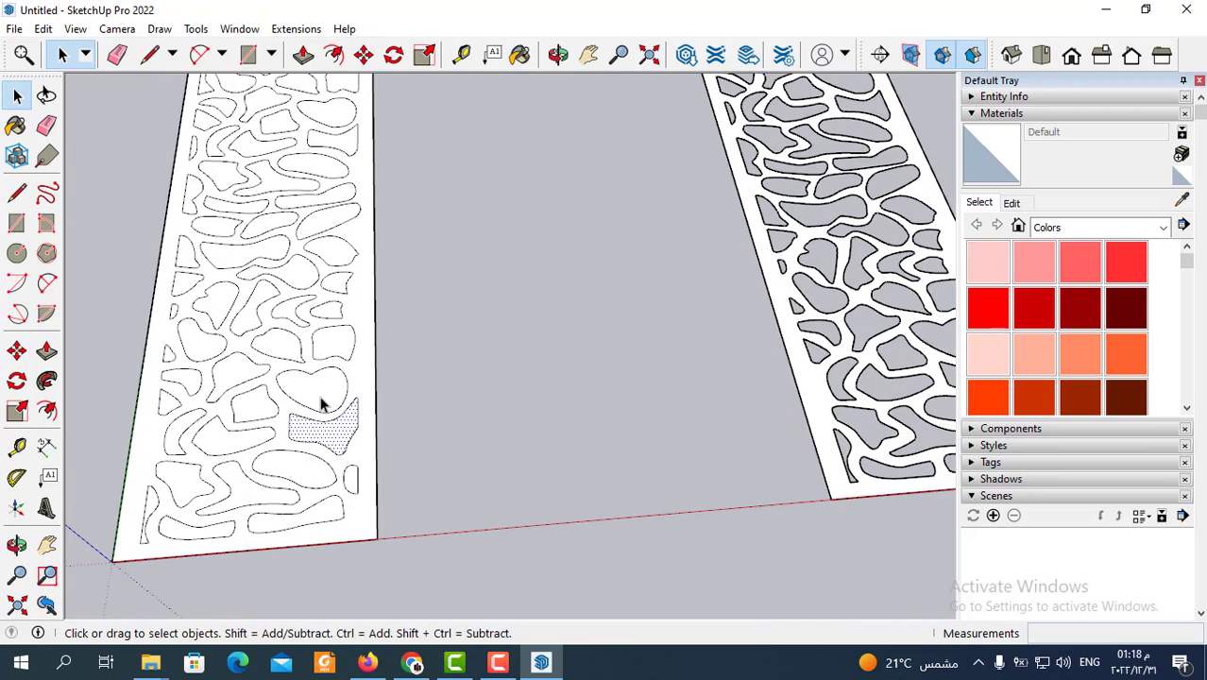
pyautogui.click(326, 378)
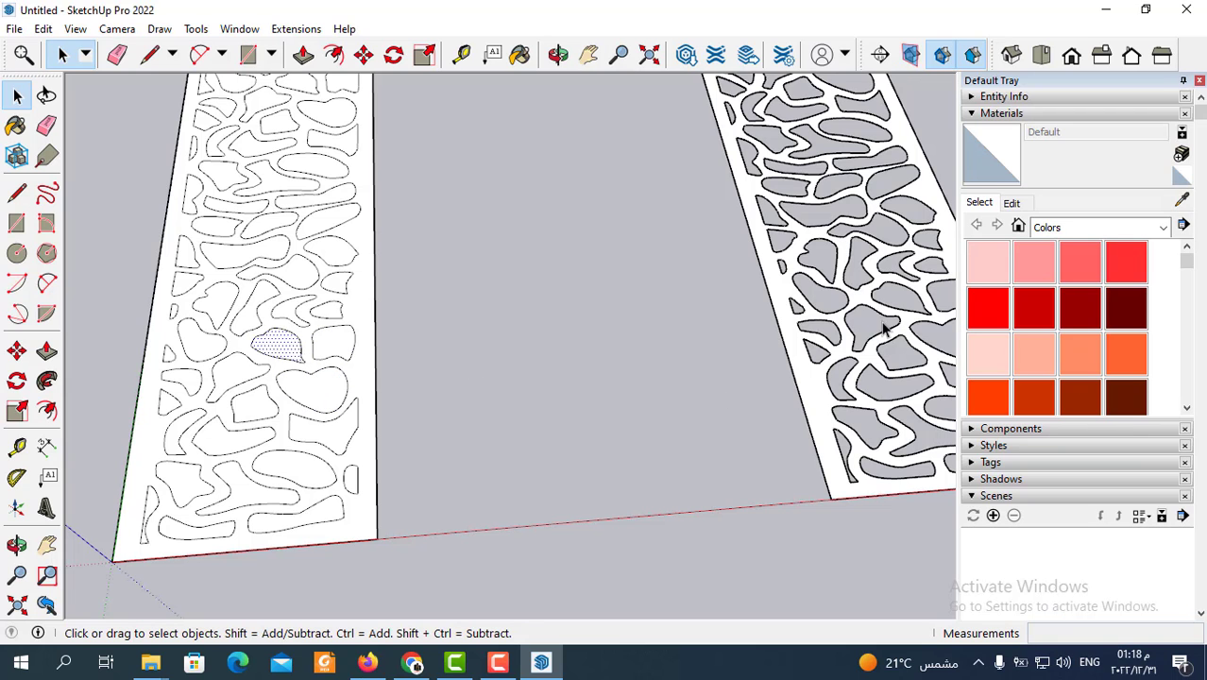
pyautogui.scroll(-2, 319, 428)
pyautogui.scroll(-1, 319, 428)
pyautogui.scroll(3, 623, 427)
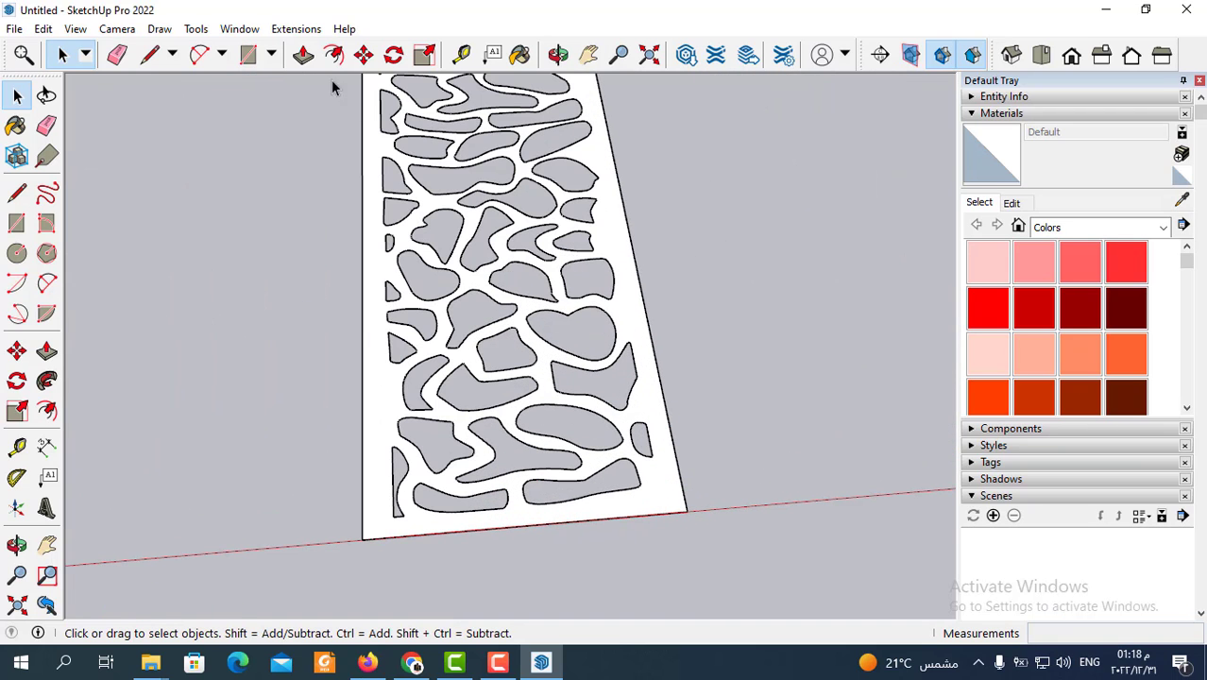
# Push/Pull the copied panel's face into a thick slab with its holes cut through
pyautogui.click(303, 54)
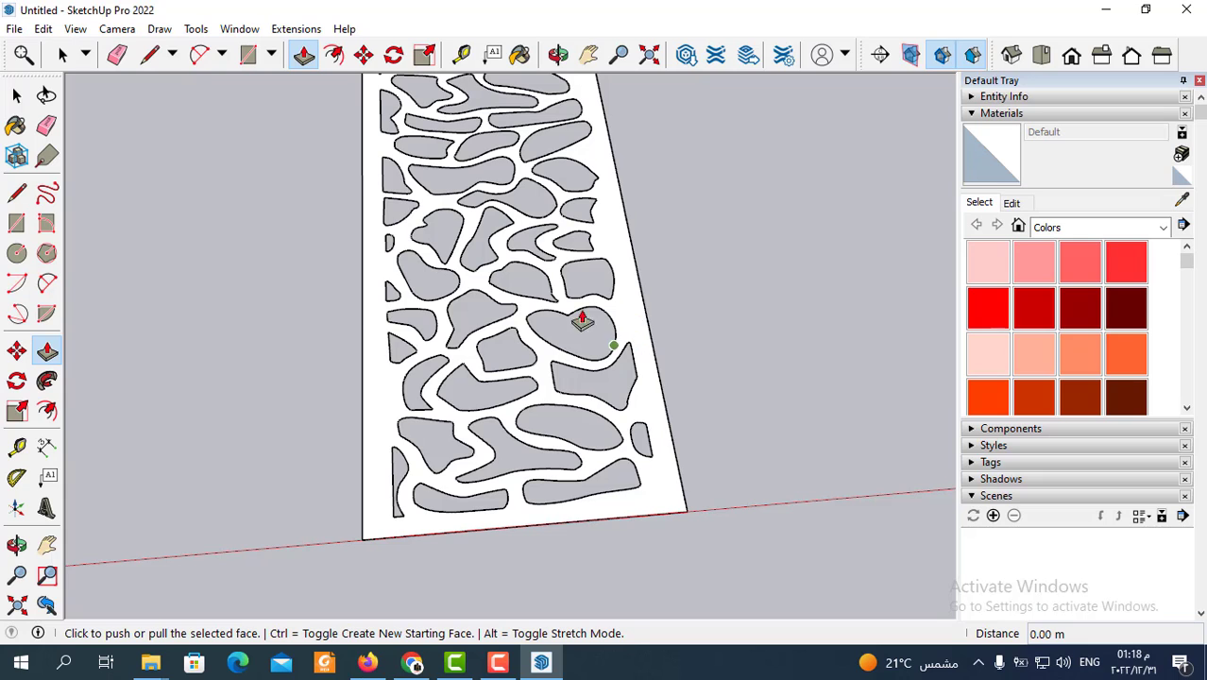
pyautogui.scroll(-2, 583, 321)
pyautogui.moveTo(552, 323); pyautogui.dragTo(642, 371, button='middle')
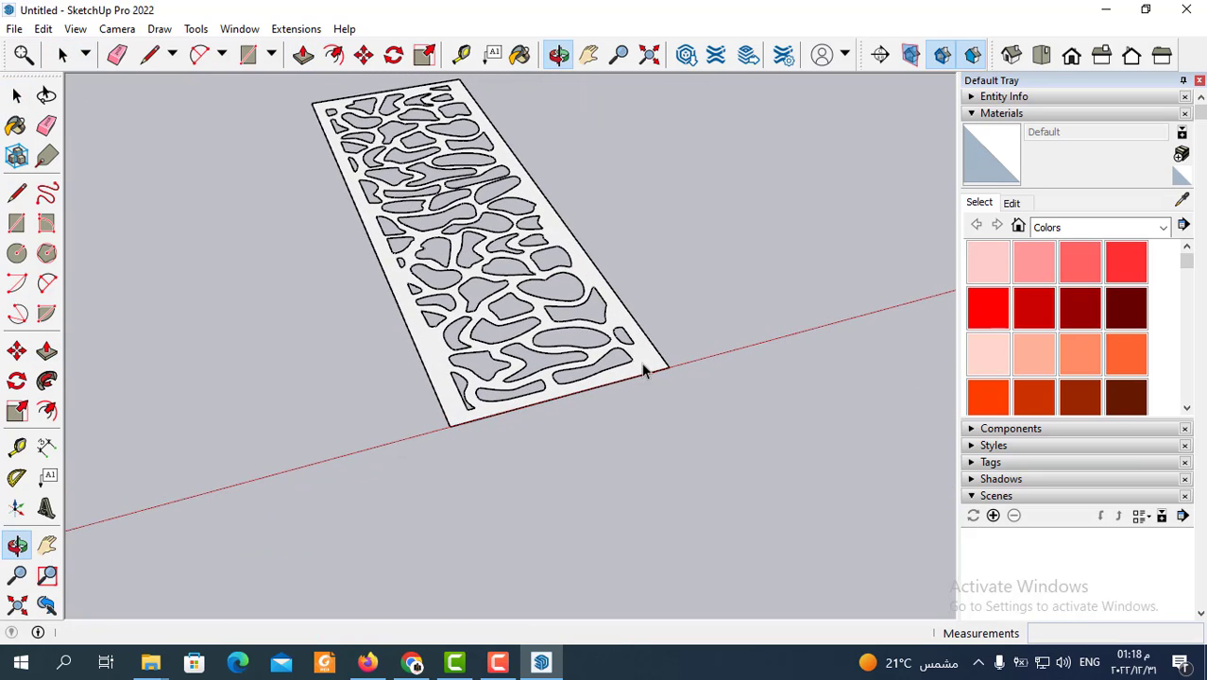
pyautogui.click(642, 372)
pyautogui.click(303, 53)
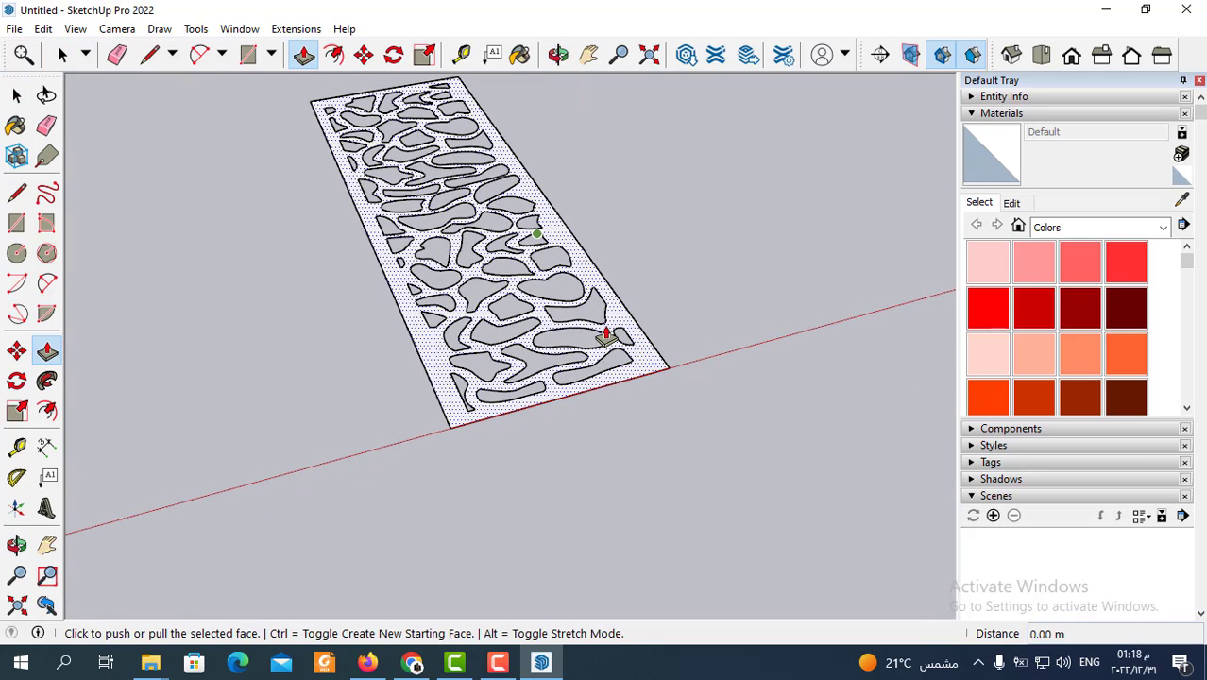
pyautogui.click(652, 376)
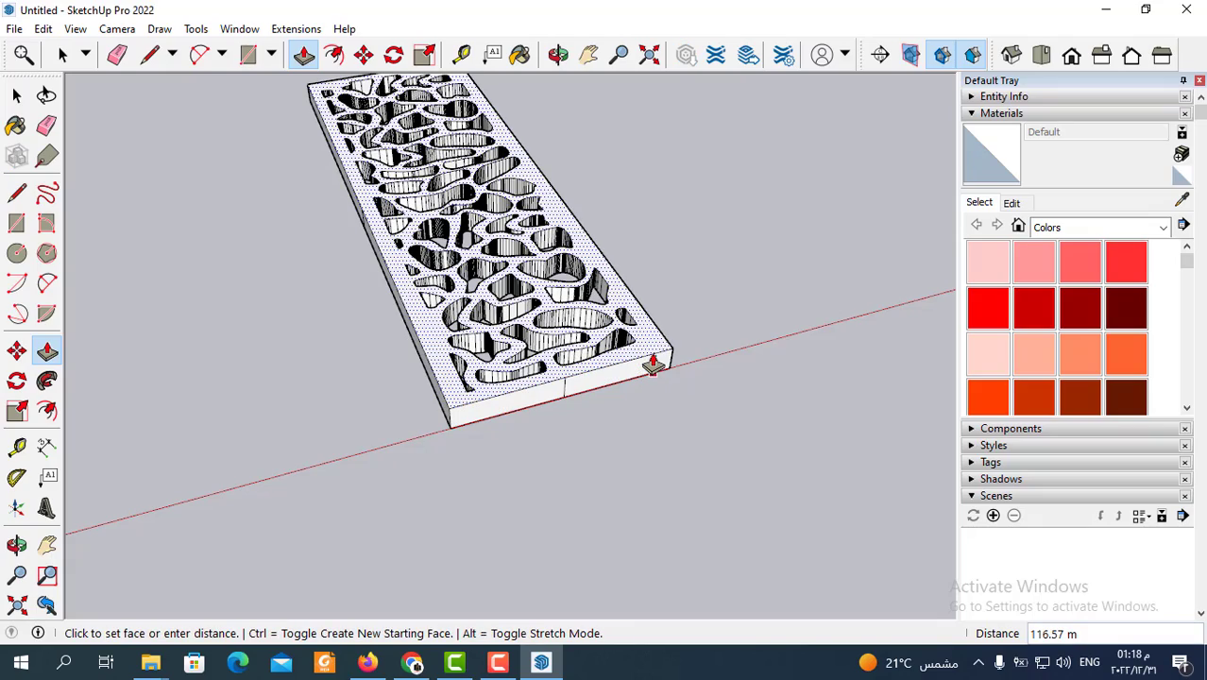
pyautogui.scroll(2, 654, 358)
pyautogui.scroll(2, 636, 377)
pyautogui.moveTo(636, 376); pyautogui.dragTo(599, 291, button='middle')
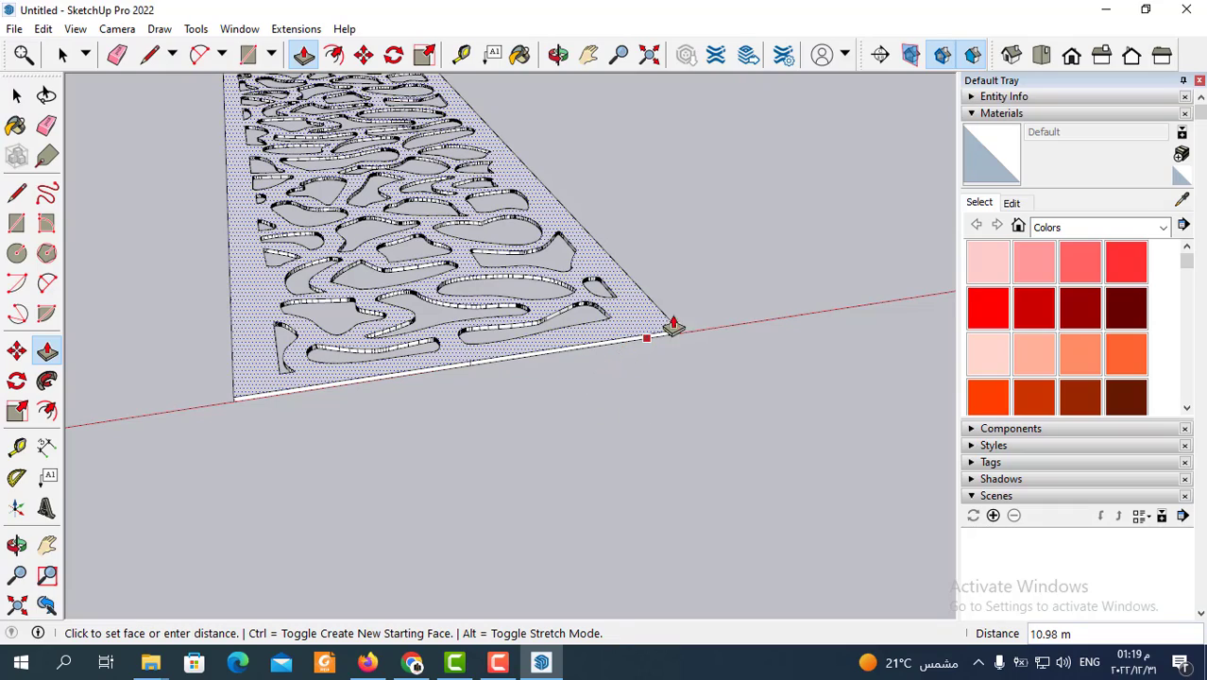
pyautogui.click(521, 356)
# Orbit until both panels stand upright in view, then clear the selection
pyautogui.moveTo(614, 356)
pyautogui.mouseDown(button='middle')
pyautogui.moveTo(608, 404)
pyautogui.moveTo(588, 175)
pyautogui.mouseUp(button='middle')
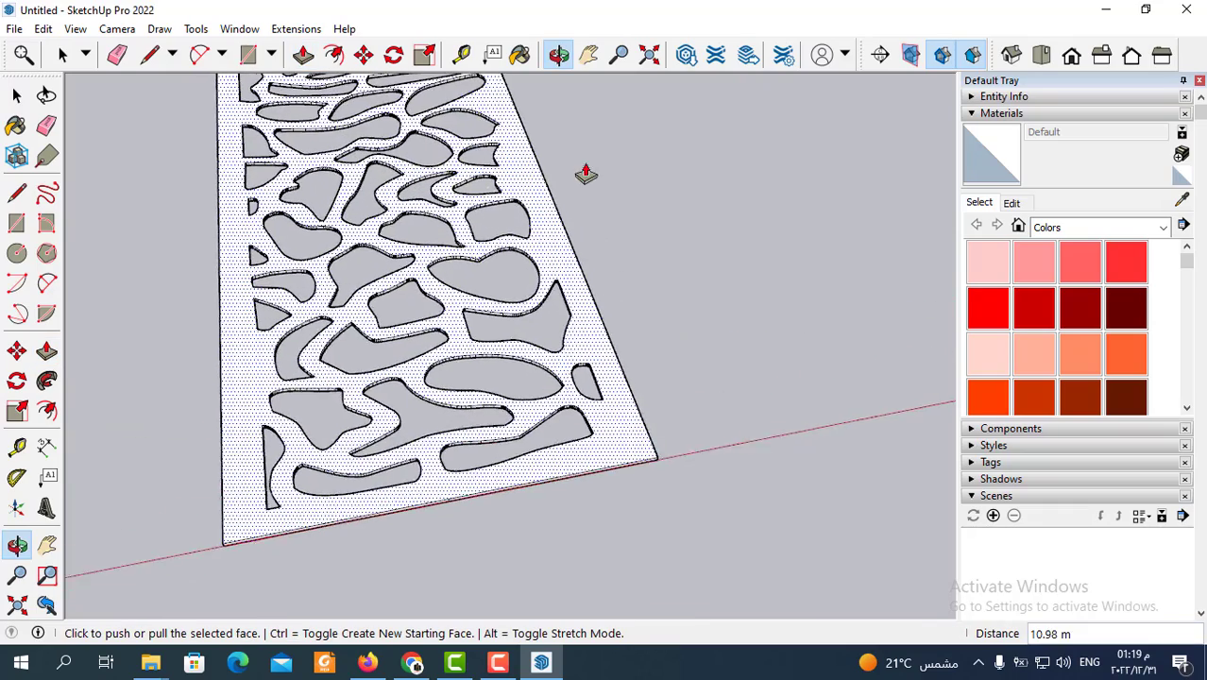
pyautogui.scroll(-3, 601, 237)
pyautogui.moveTo(601, 237); pyautogui.dragTo(574, 396, button='middle')
pyautogui.scroll(3, 510, 340)
pyautogui.scroll(-2, 580, 344)
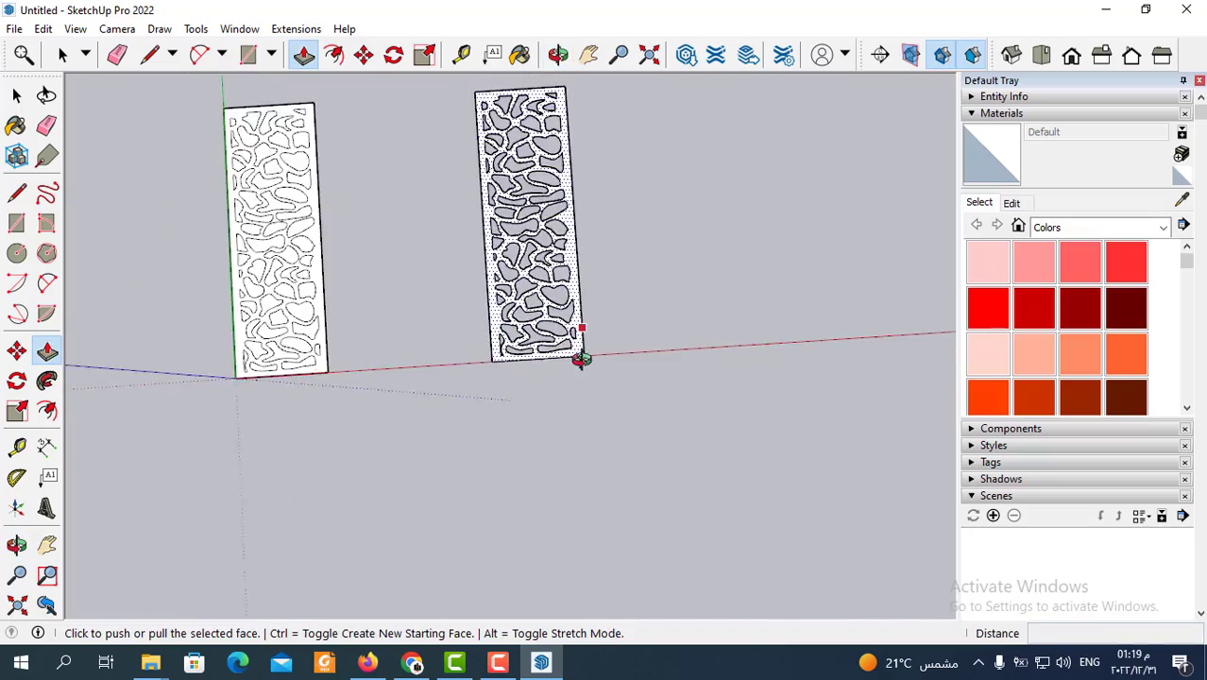
pyautogui.moveTo(579, 345)
pyautogui.mouseDown(button='middle')
pyautogui.moveTo(528, 340)
pyautogui.moveTo(528, 318)
pyautogui.mouseUp(button='middle')
pyautogui.scroll(3, 626, 313)
pyautogui.scroll(-2, 634, 369)
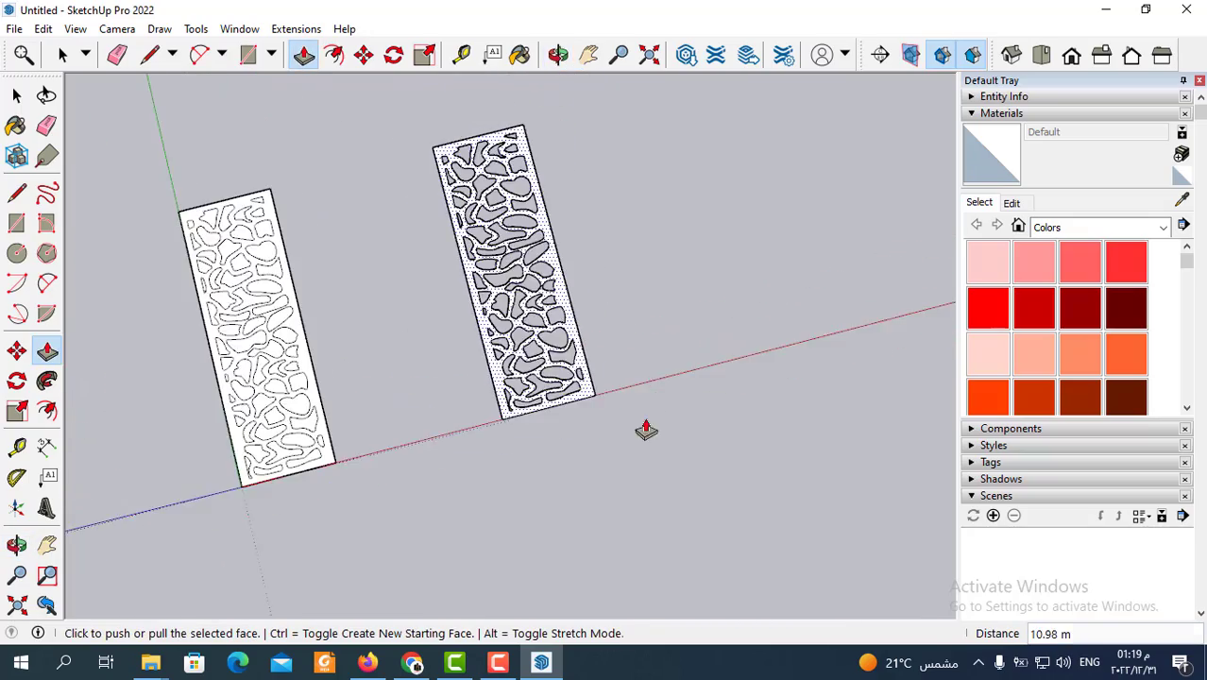
pyautogui.moveTo(644, 426); pyautogui.dragTo(552, 430, button='middle')
pyautogui.scroll(3, 529, 354)
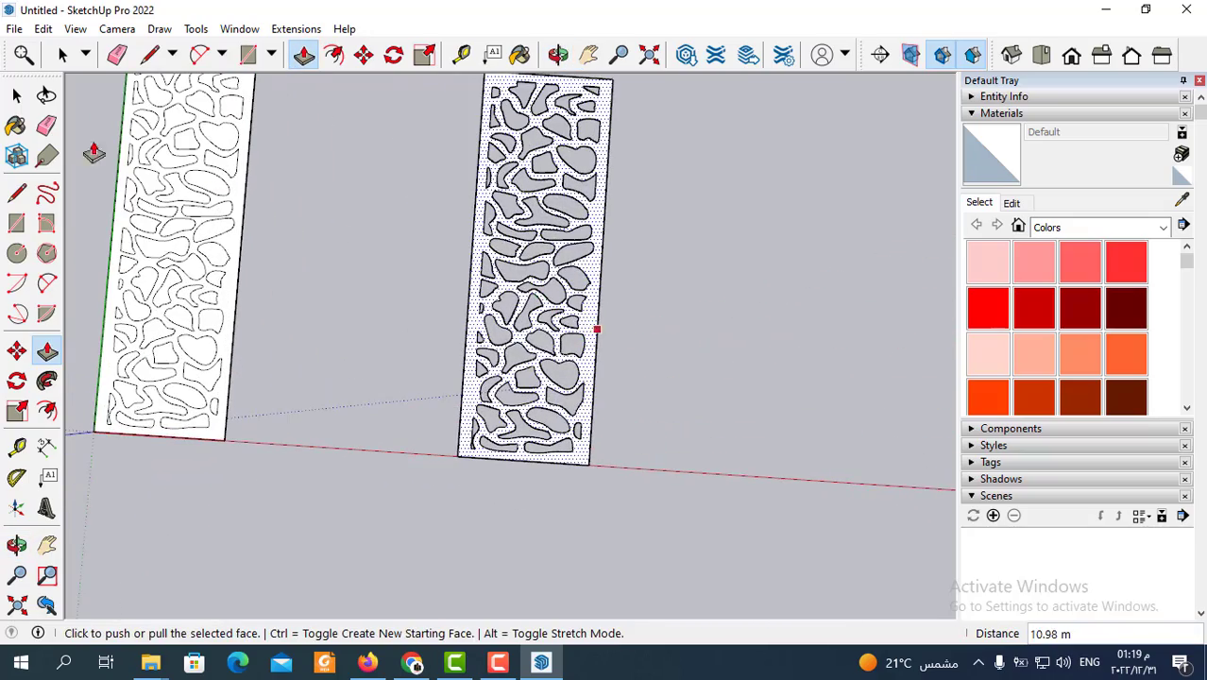
pyautogui.click(62, 54)
pyautogui.click(761, 306)
# Window-select the perforated right panel and make it a group
pyautogui.scroll(-2, 757, 319)
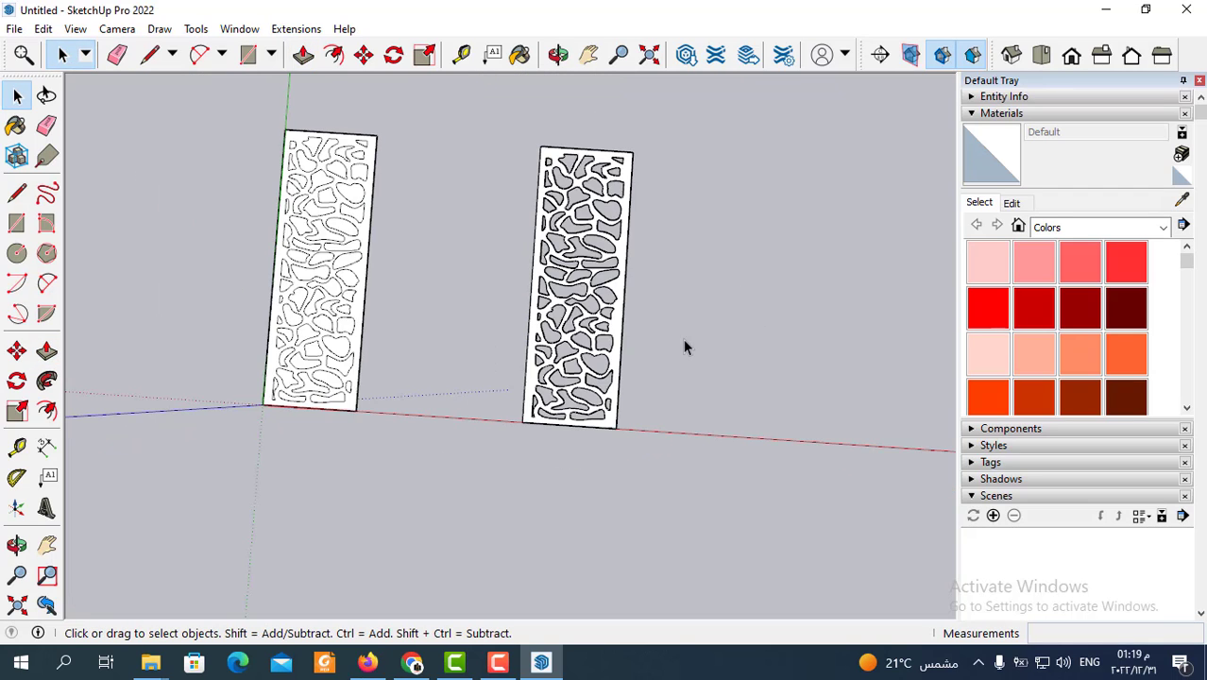
pyautogui.moveTo(684, 345)
pyautogui.mouseDown(button='middle')
pyautogui.moveTo(703, 298)
pyautogui.moveTo(712, 161)
pyautogui.mouseUp(button='middle')
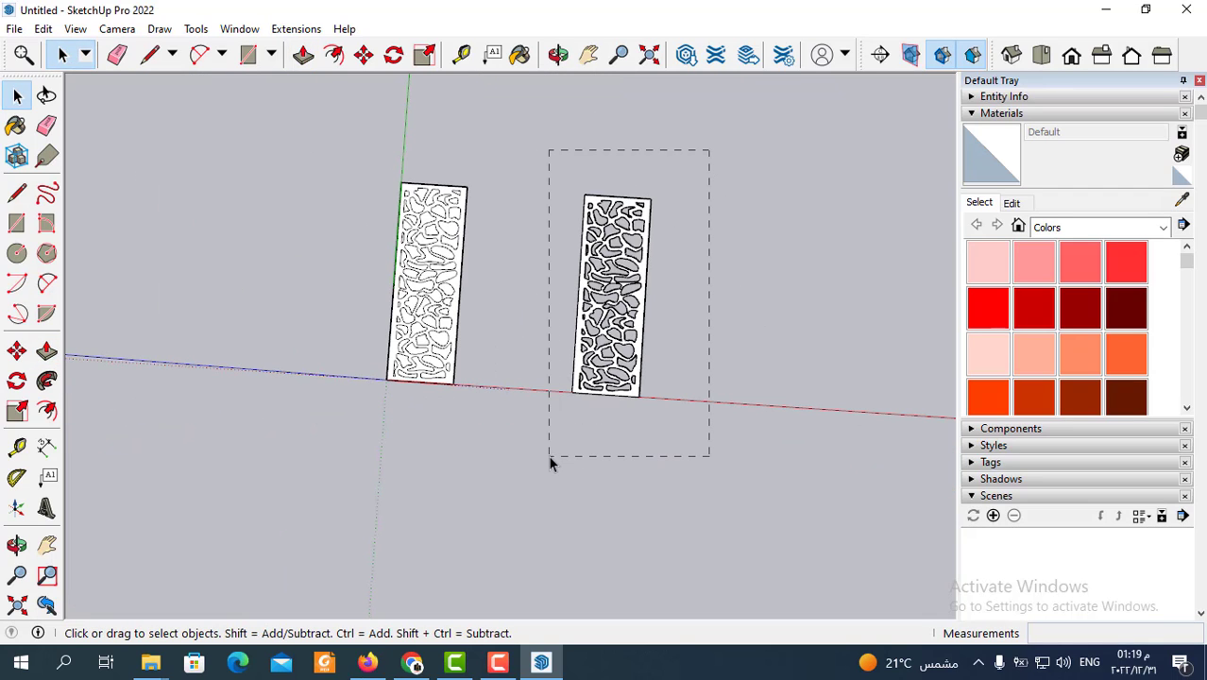
pyautogui.moveTo(549, 456); pyautogui.dragTo(553, 433)
pyautogui.rightClick(621, 363)
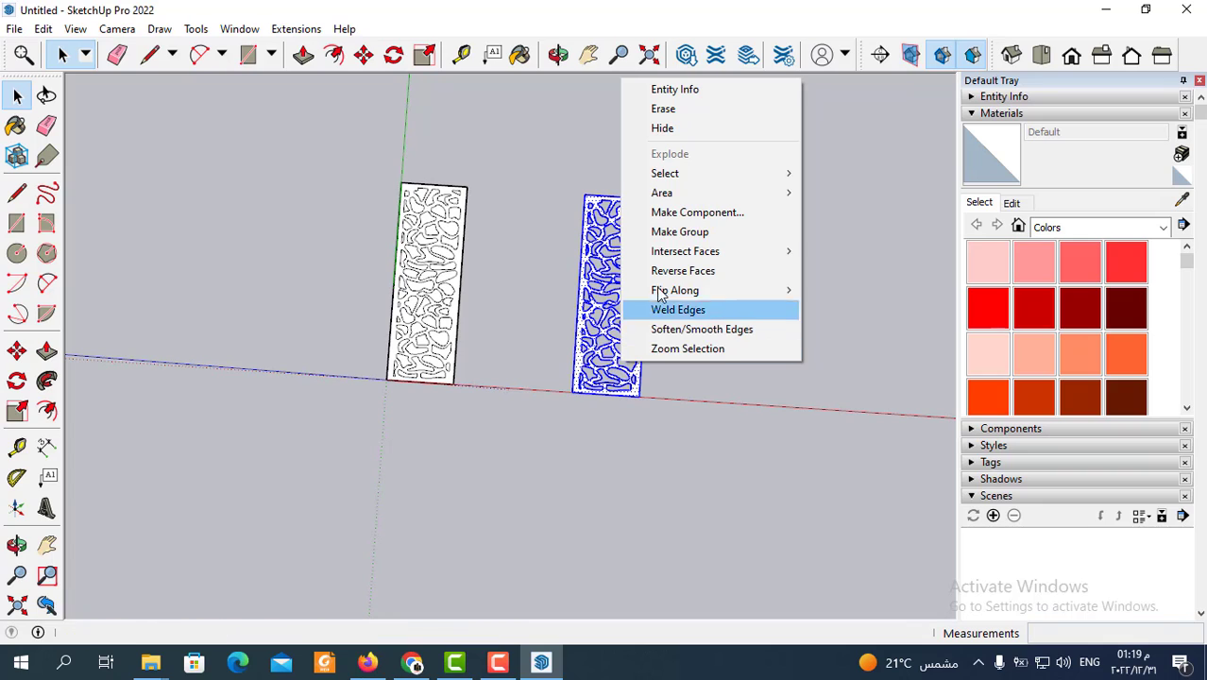
pyautogui.click(687, 232)
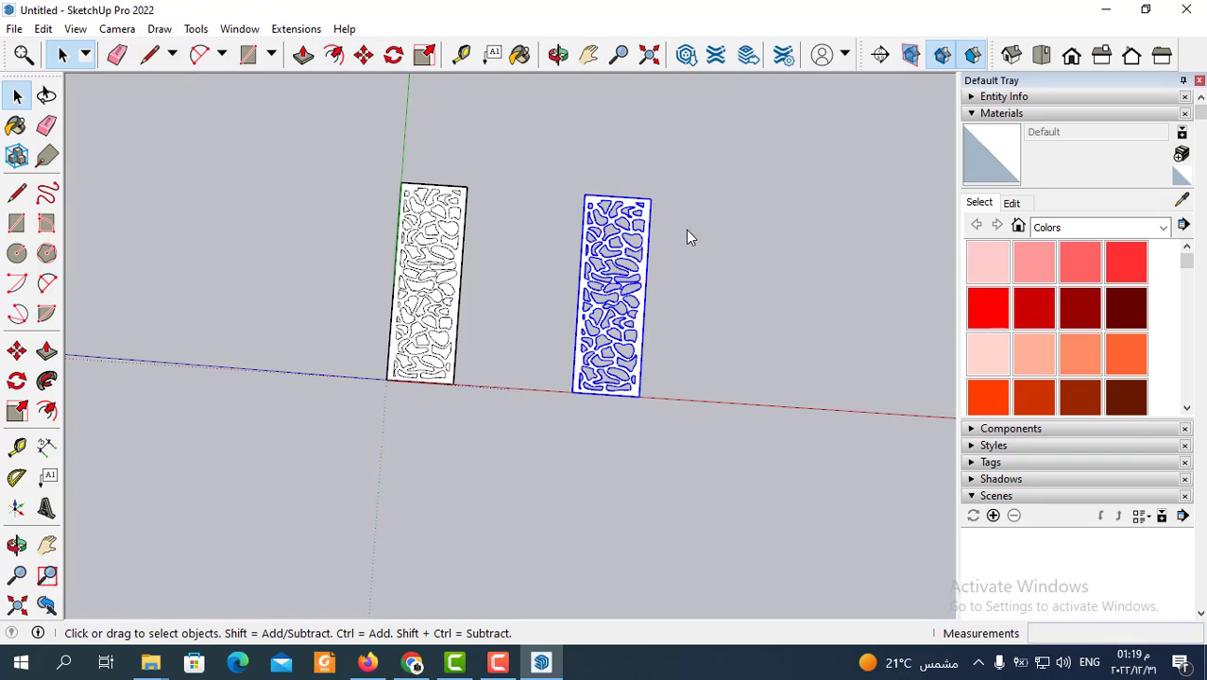
pyautogui.moveTo(677, 183); pyautogui.dragTo(737, 213)
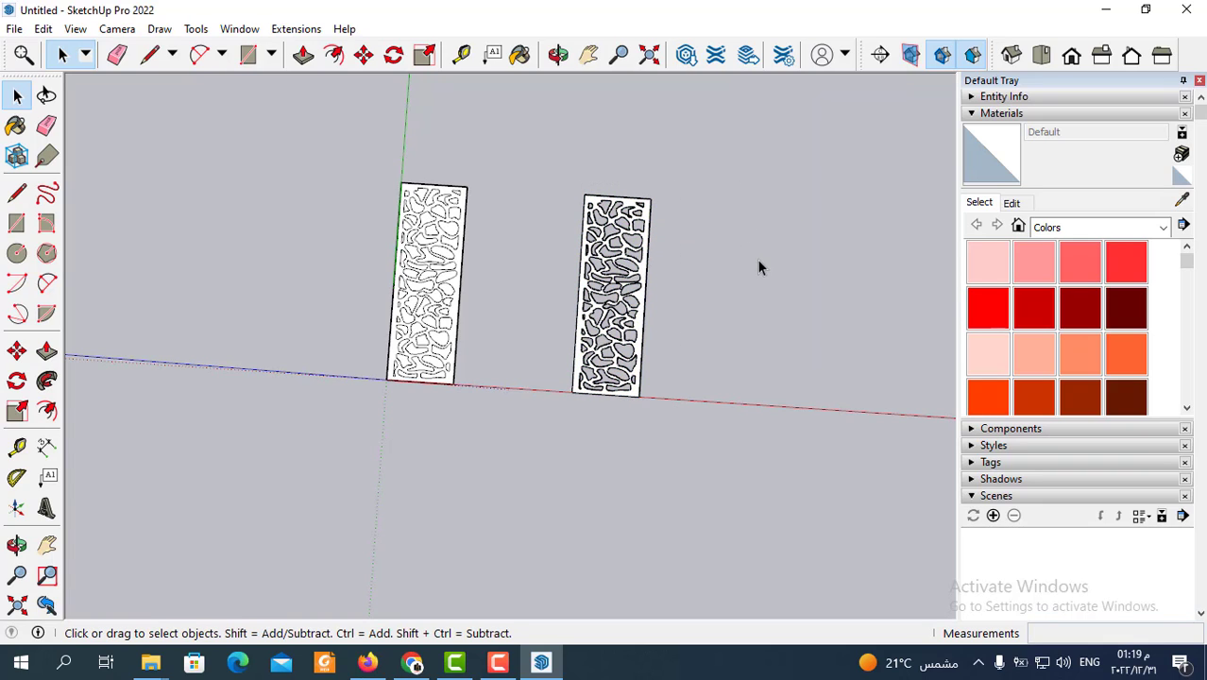
# Paint the grouped panel with the orange Color B04 material, then select it
pyautogui.click(1124, 355)
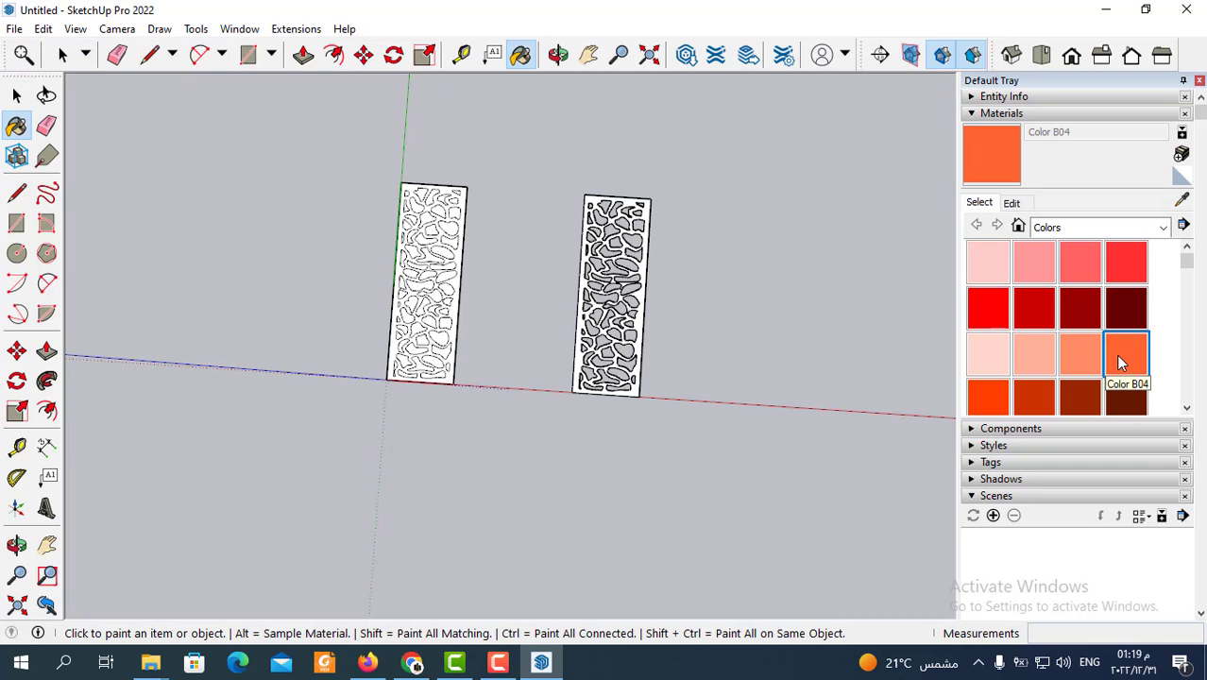
pyautogui.scroll(3, 552, 273)
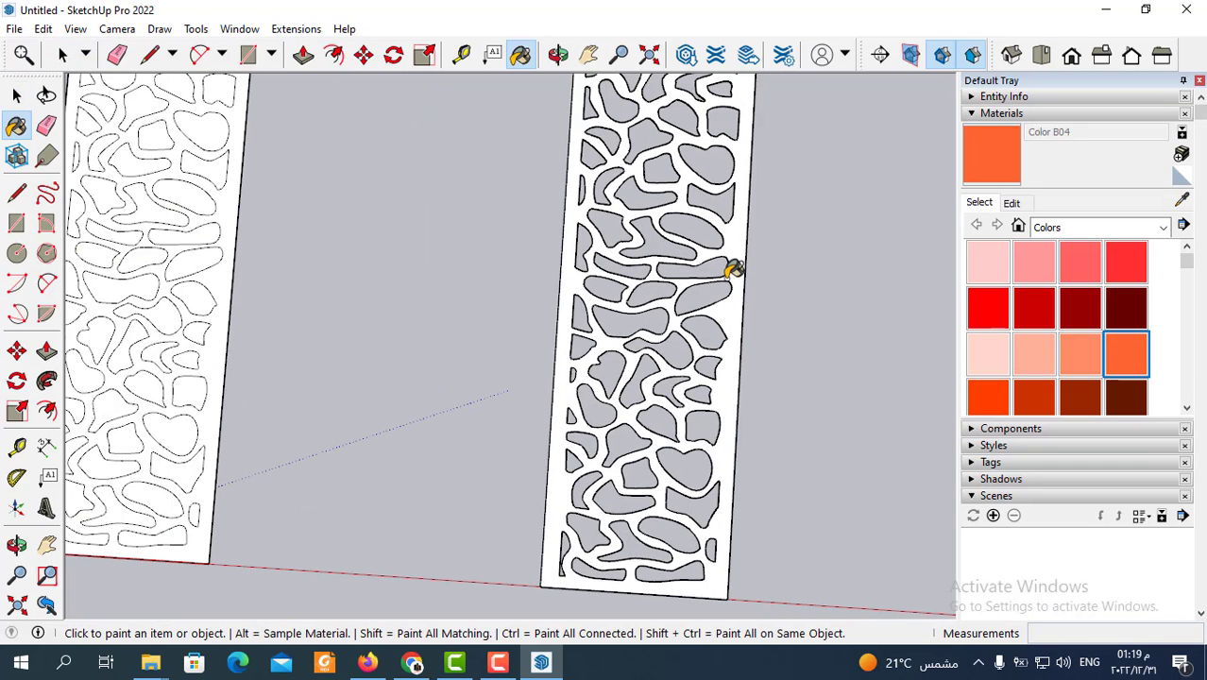
pyautogui.click(738, 261)
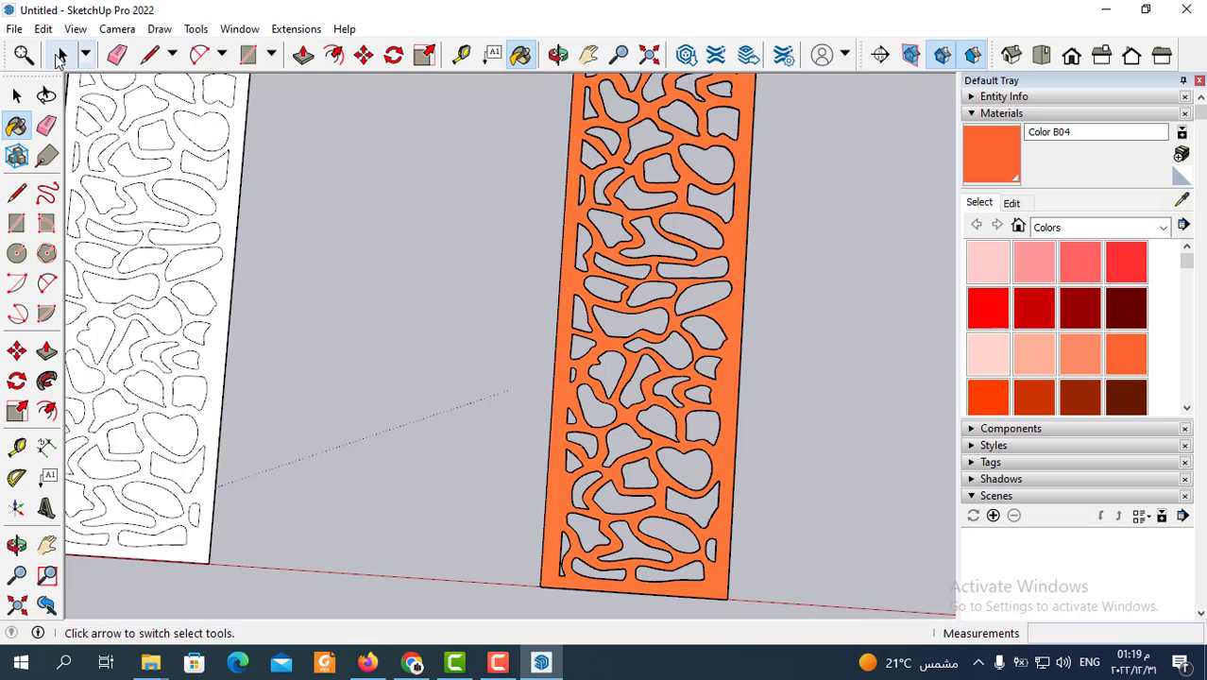
pyautogui.click(60, 57)
pyautogui.scroll(-3, 352, 224)
pyautogui.scroll(-2, 629, 391)
pyautogui.scroll(1, 629, 391)
pyautogui.scroll(-1, 631, 391)
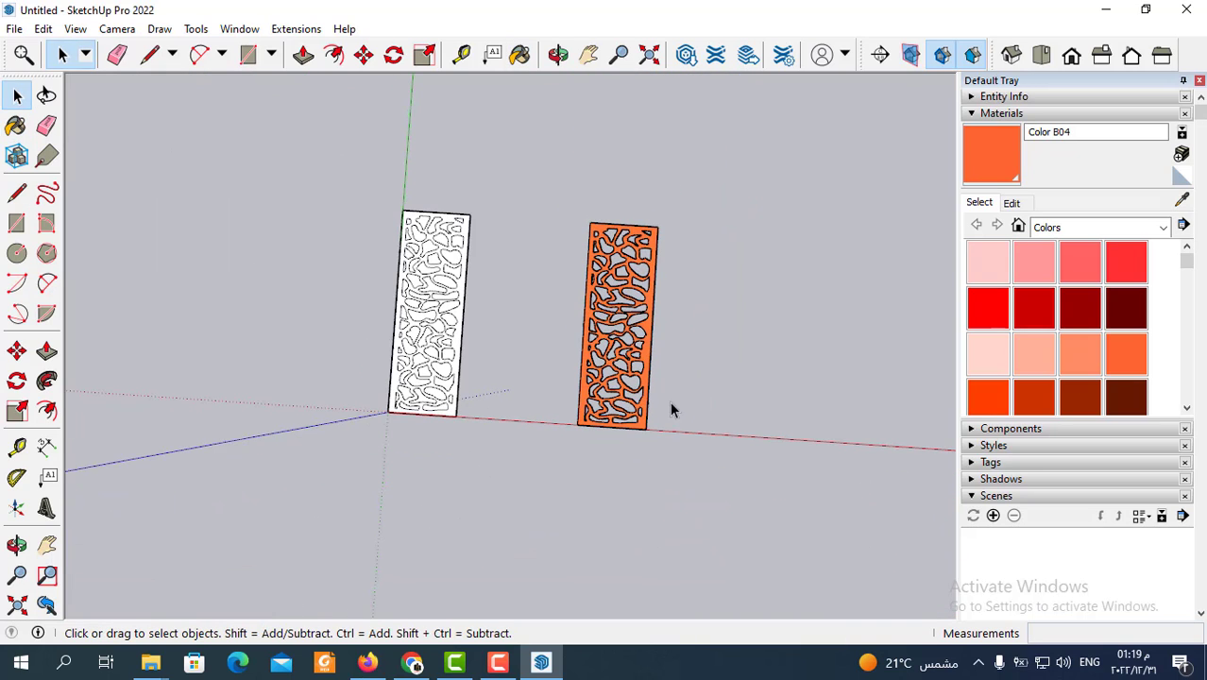
pyautogui.scroll(1, 662, 397)
pyautogui.scroll(1, 647, 372)
pyautogui.click(646, 369)
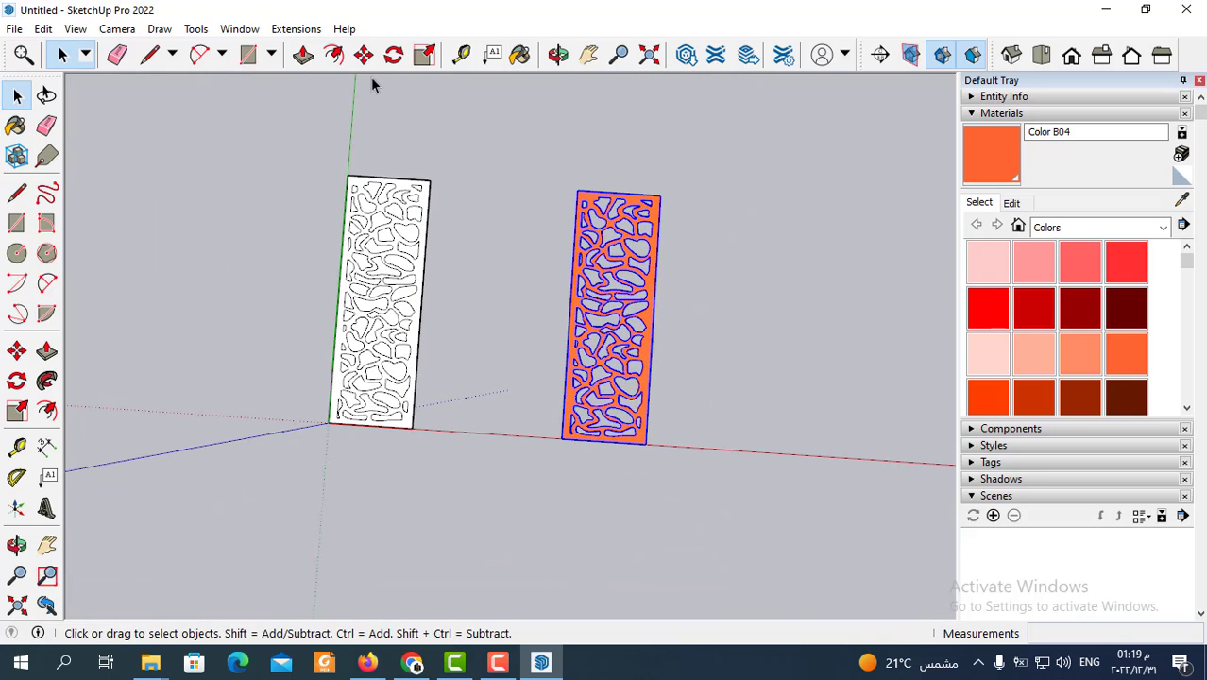
# Scale the orange panel uniformly from its corner grip down to 0.78
pyautogui.click(422, 59)
pyautogui.click(661, 193)
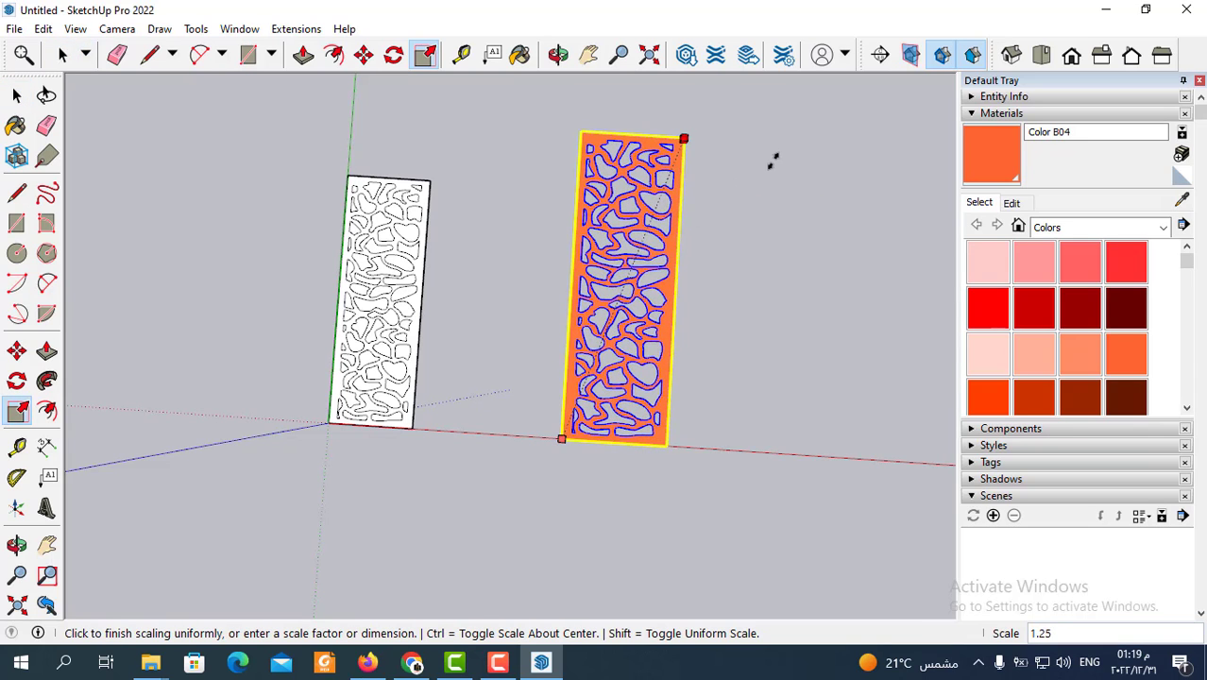
pyautogui.click(775, 159)
pyautogui.click(684, 136)
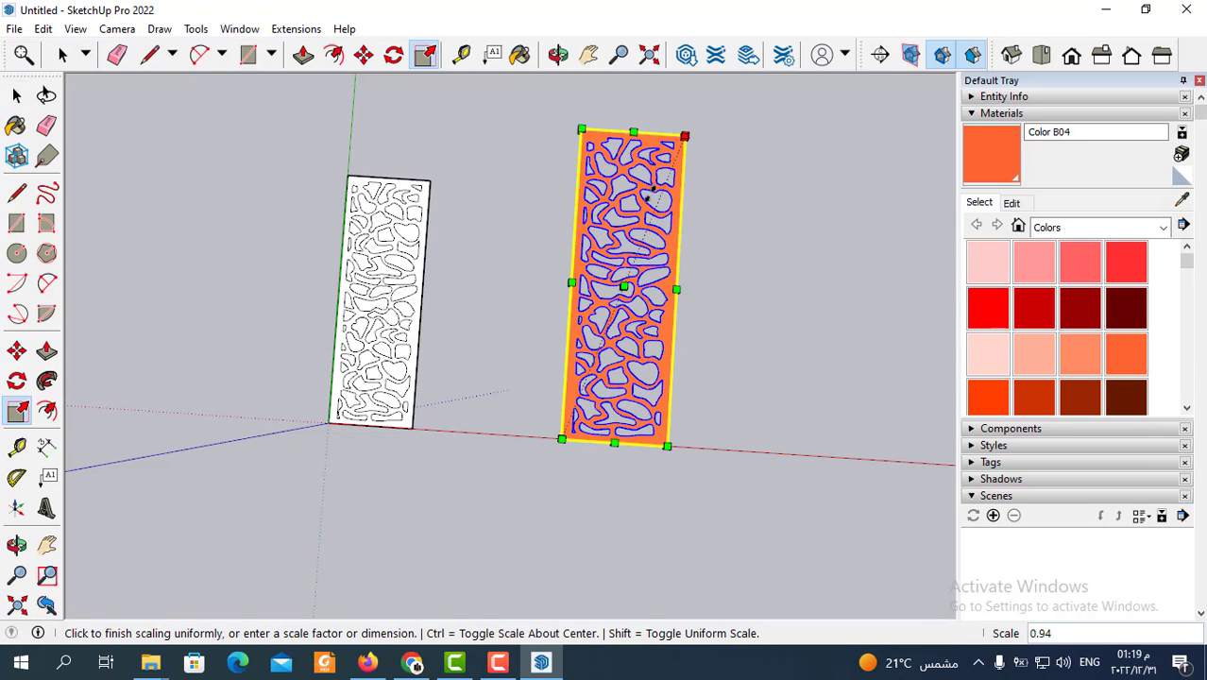
pyautogui.click(650, 220)
pyautogui.scroll(2, 642, 423)
pyautogui.scroll(2, 626, 400)
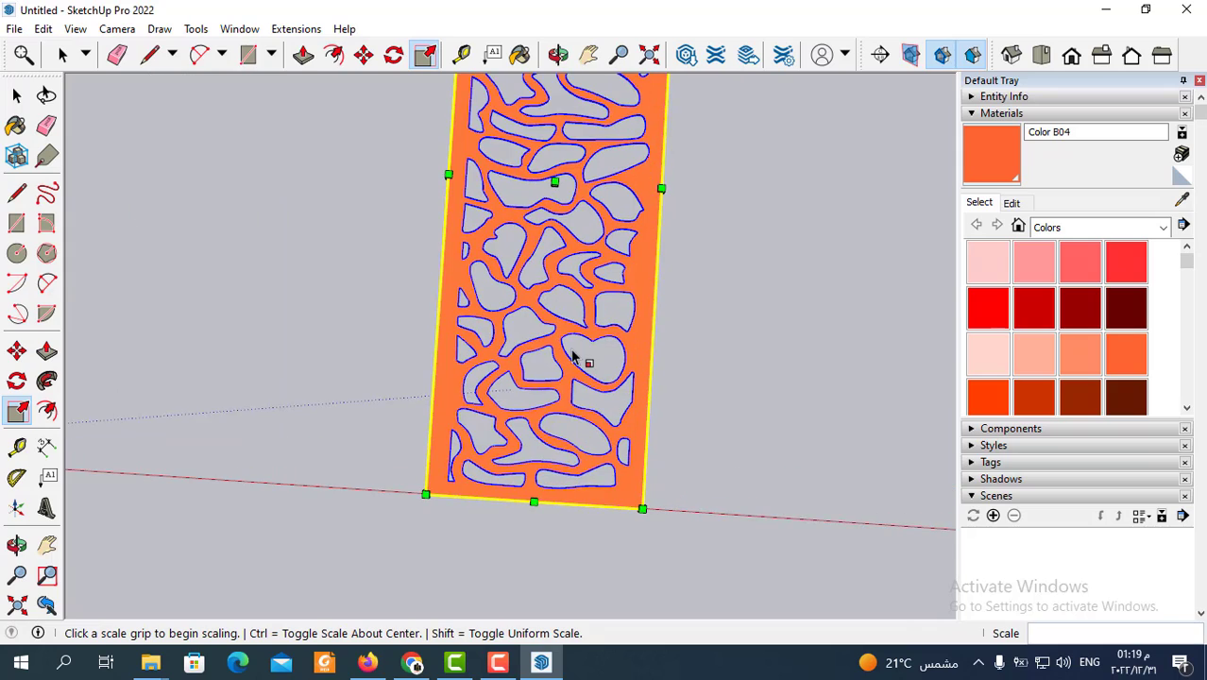
pyautogui.scroll(-2, 571, 356)
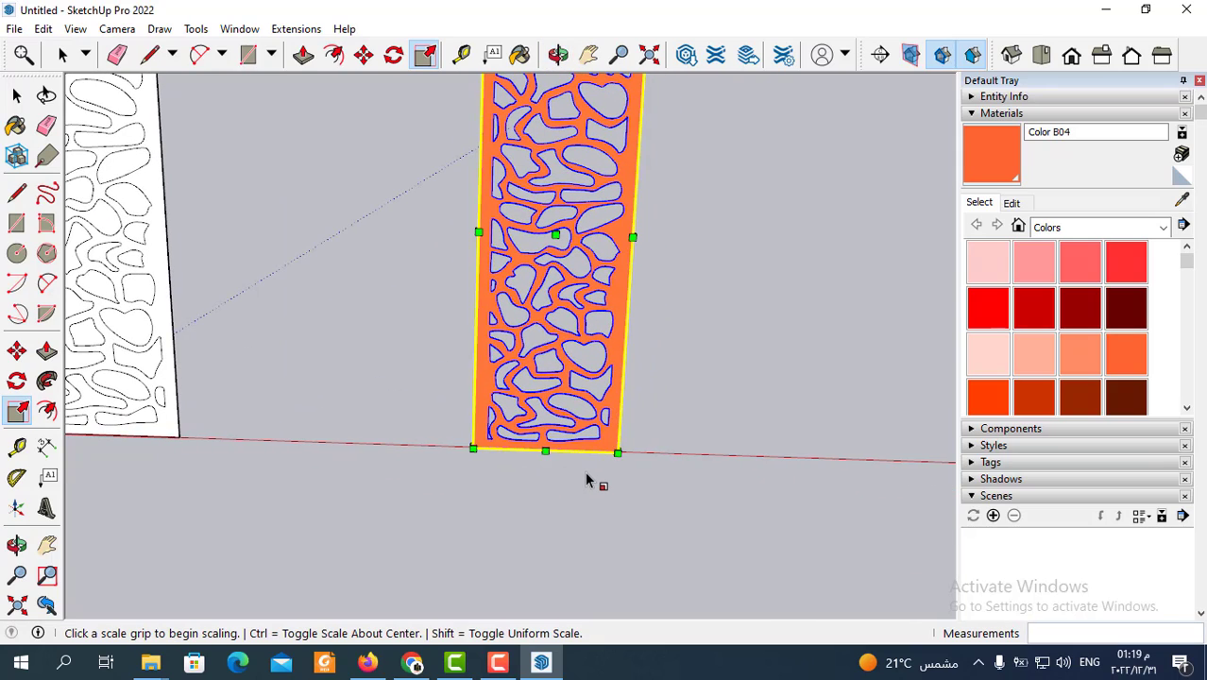
pyautogui.scroll(-2, 585, 480)
pyautogui.scroll(-1, 599, 491)
# Orbit so both panels stand upright side by side, back in the Select tool
pyautogui.moveTo(598, 491)
pyautogui.mouseDown(button='middle')
pyautogui.moveTo(636, 477)
pyautogui.moveTo(587, 399)
pyautogui.mouseUp(button='middle')
pyautogui.scroll(1, 620, 436)
pyautogui.moveTo(620, 437)
pyautogui.mouseDown(button='middle')
pyautogui.moveTo(545, 256)
pyautogui.moveTo(675, 362)
pyautogui.mouseUp(button='middle')
pyautogui.scroll(-2, 676, 362)
pyautogui.moveTo(434, 445)
pyautogui.mouseDown(button='middle')
pyautogui.moveTo(520, 463)
pyautogui.moveTo(676, 430)
pyautogui.moveTo(498, 405)
pyautogui.moveTo(560, 491)
pyautogui.moveTo(559, 475)
pyautogui.mouseUp(button='middle')
pyautogui.scroll(2, 499, 406)
pyautogui.scroll(-2, 502, 480)
pyautogui.click(62, 53)
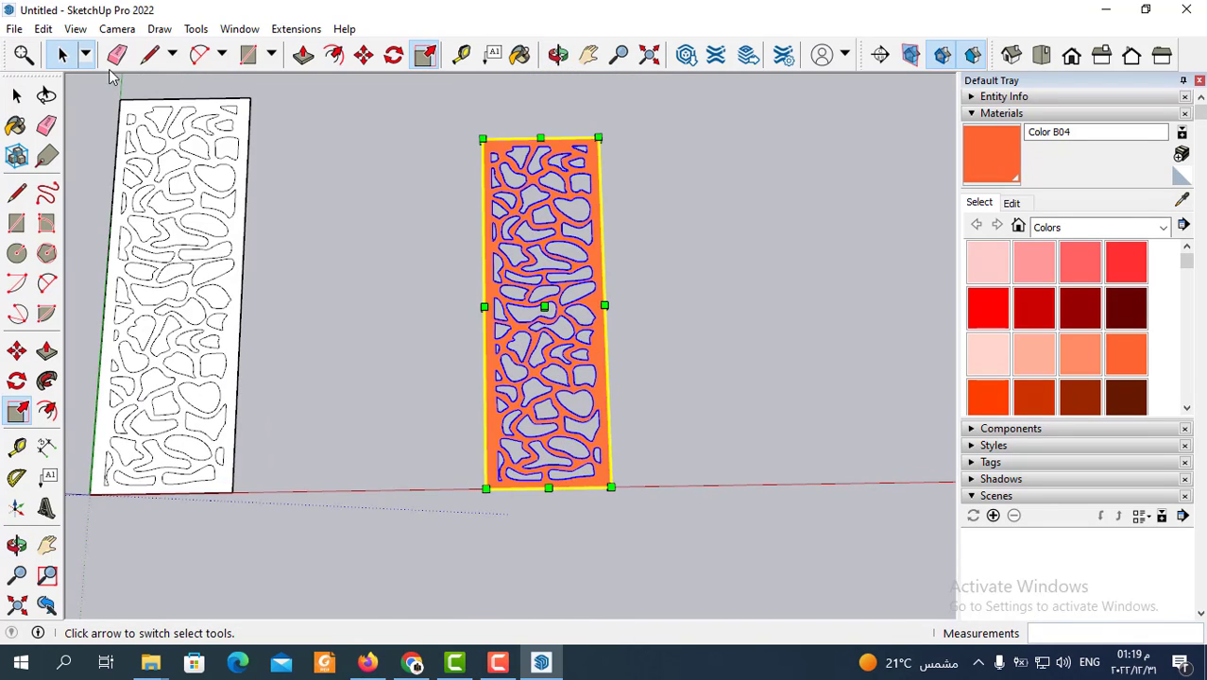
pyautogui.moveTo(566, 425); pyautogui.dragTo(635, 450, button='middle')
pyautogui.scroll(3, 636, 338)
pyautogui.scroll(-2, 584, 371)
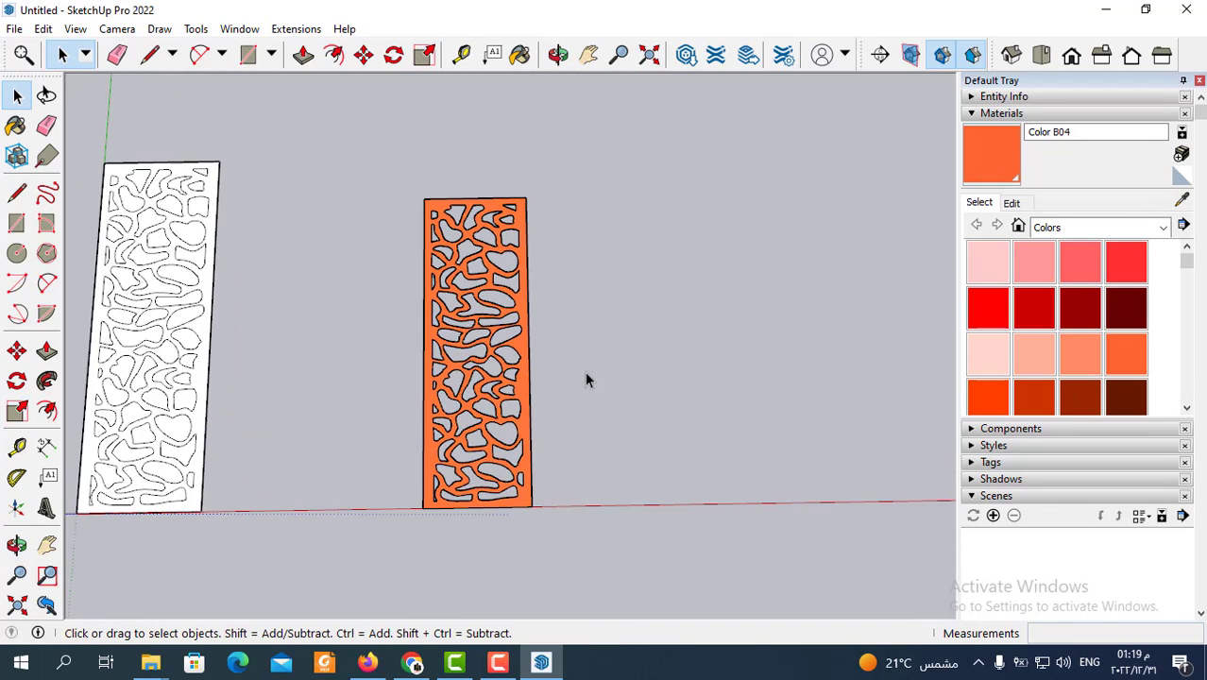
pyautogui.moveTo(591, 390)
pyautogui.mouseDown(button='middle')
pyautogui.moveTo(576, 443)
pyautogui.moveTo(579, 397)
pyautogui.mouseUp(button='middle')
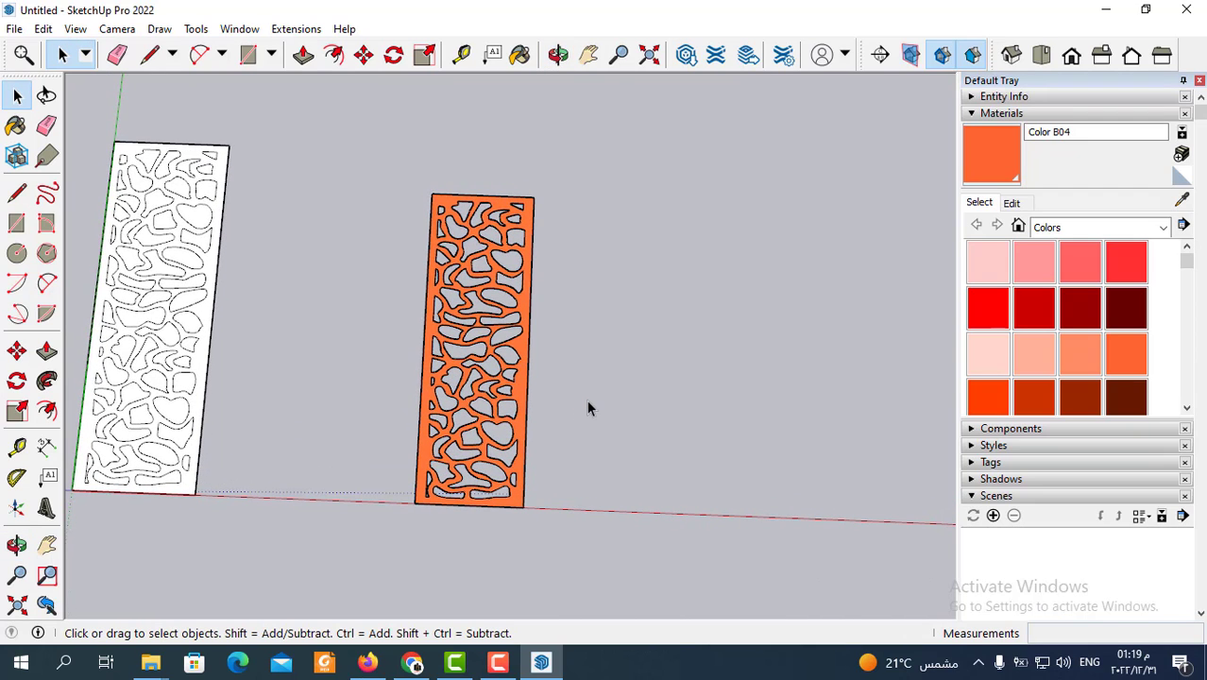